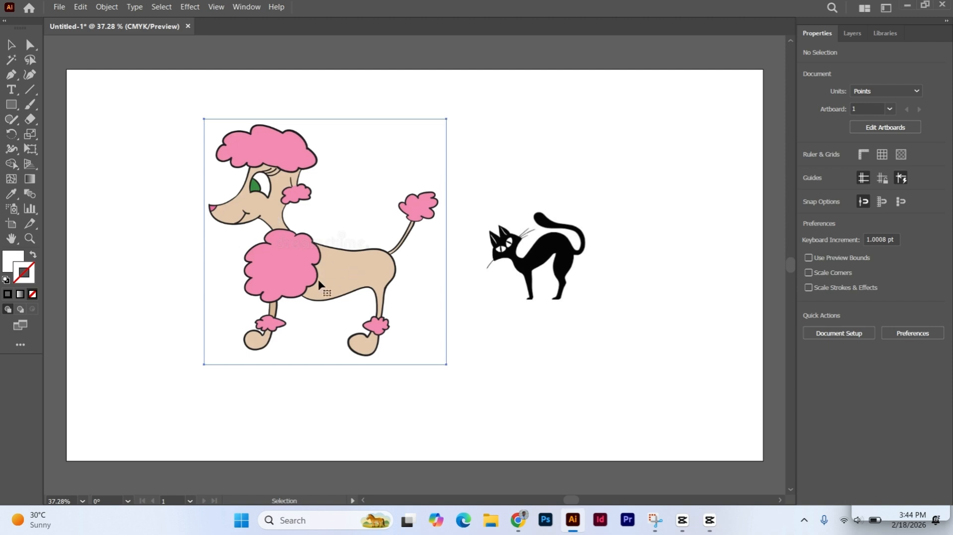
# - Move the poodle image toward the artboard's left side and the black cat image farther right to separate them
pyautogui.moveTo(319, 285); pyautogui.dragTo(241, 279)
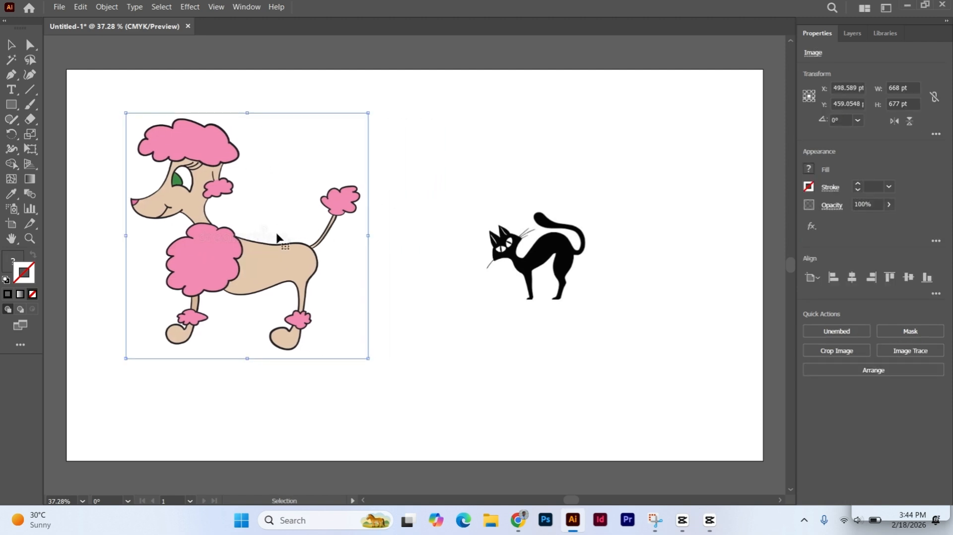
pyautogui.moveTo(512, 246); pyautogui.dragTo(523, 224)
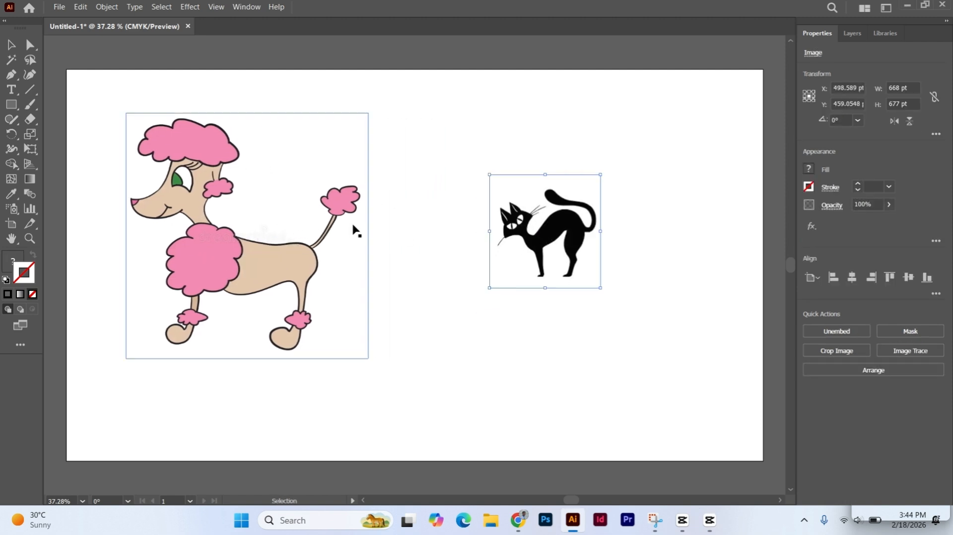
pyautogui.click(403, 190)
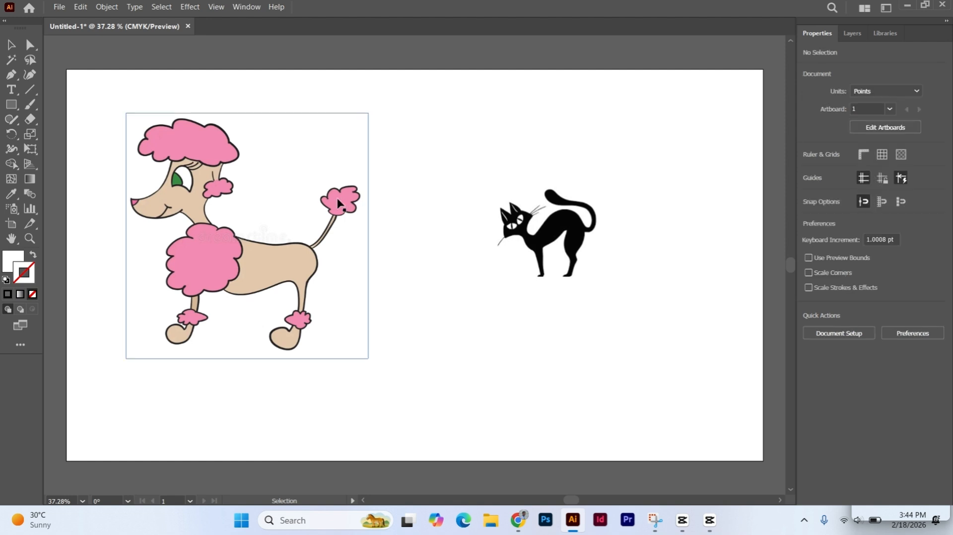
pyautogui.click(413, 194)
pyautogui.click(187, 151)
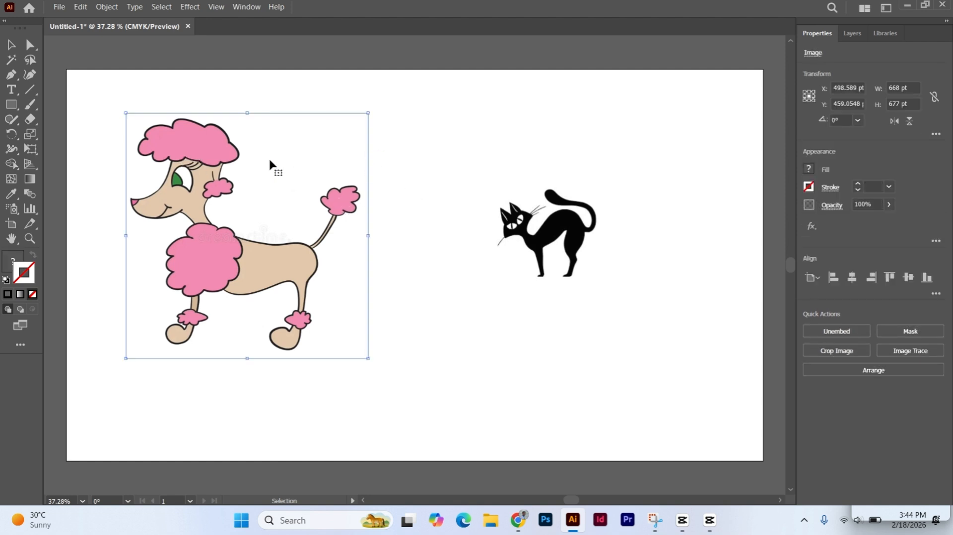
pyautogui.click(395, 219)
pyautogui.click(212, 165)
pyautogui.moveTo(257, 264); pyautogui.dragTo(250, 266)
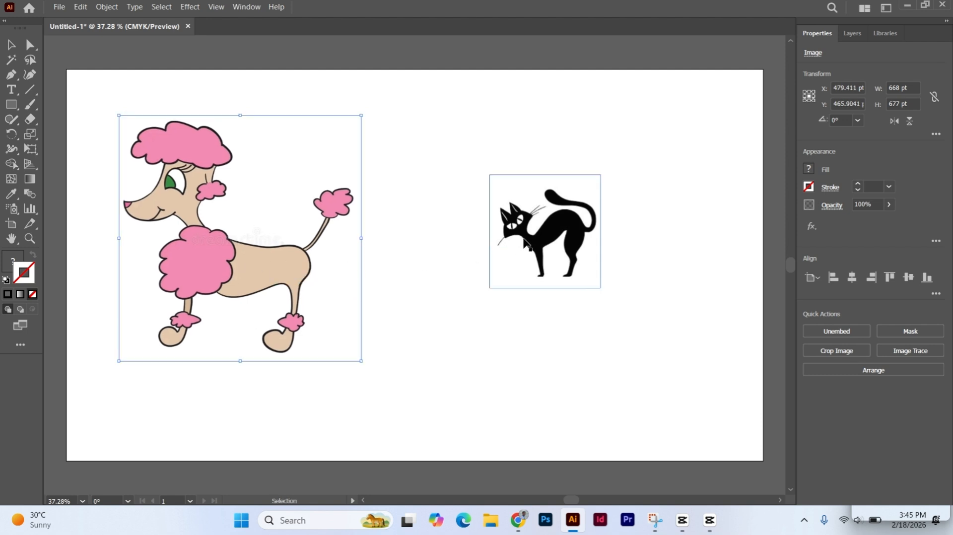
pyautogui.moveTo(525, 243); pyautogui.dragTo(575, 254)
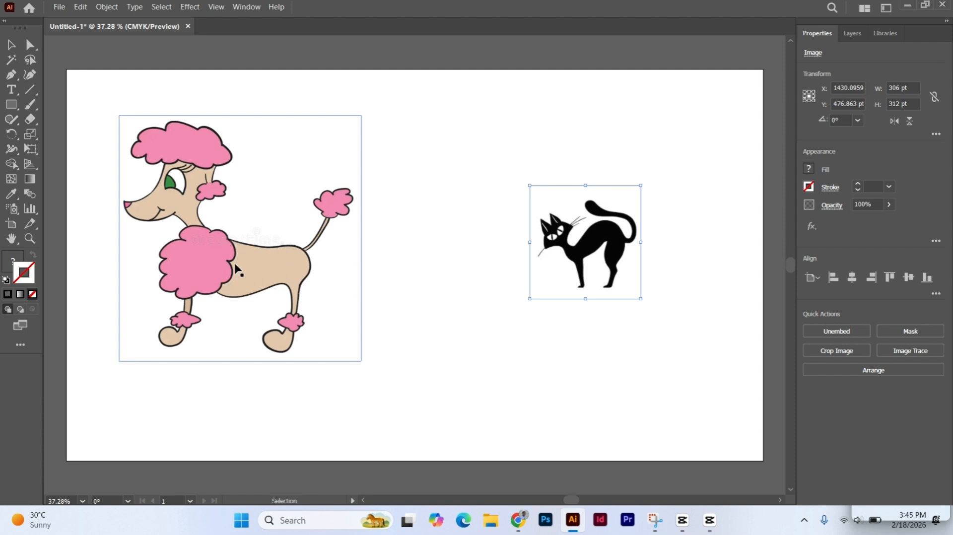
pyautogui.click(583, 509)
pyautogui.click(258, 261)
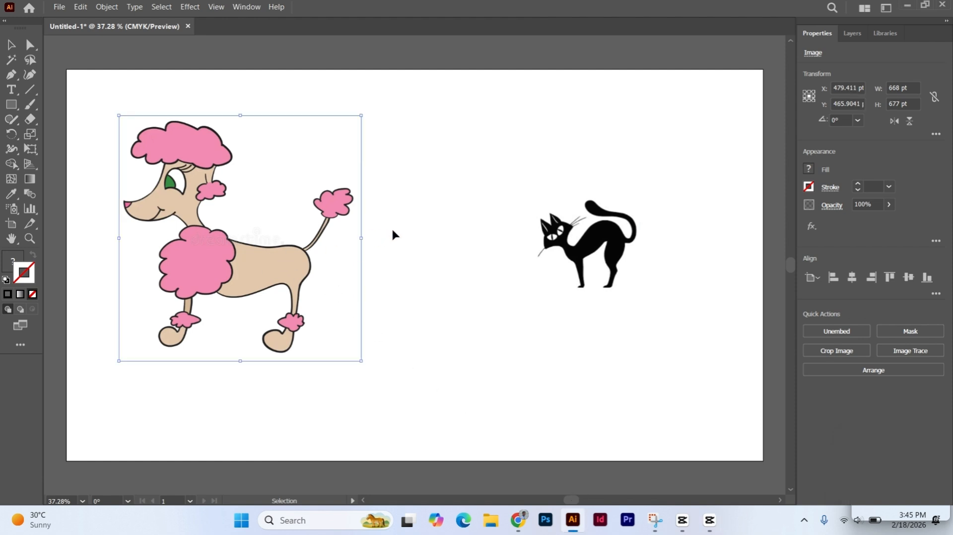
pyautogui.click(477, 189)
pyautogui.click(551, 240)
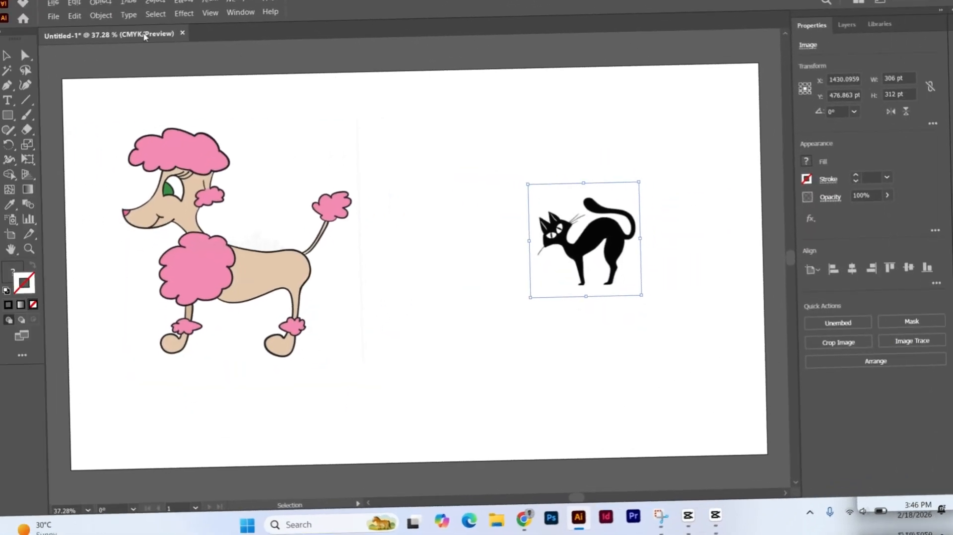
# - Switch the workspace to Essentials Classic
pyautogui.click(880, 3)
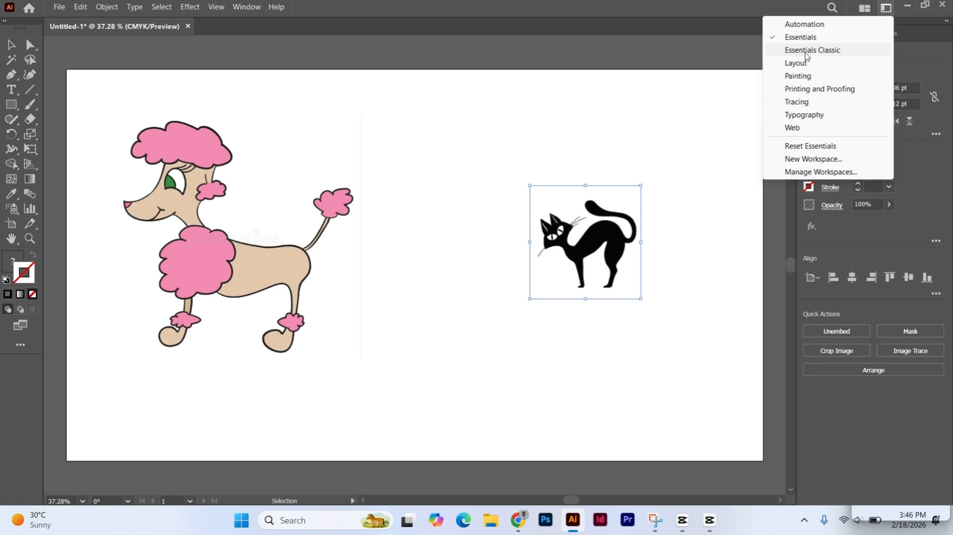
pyautogui.click(599, 104)
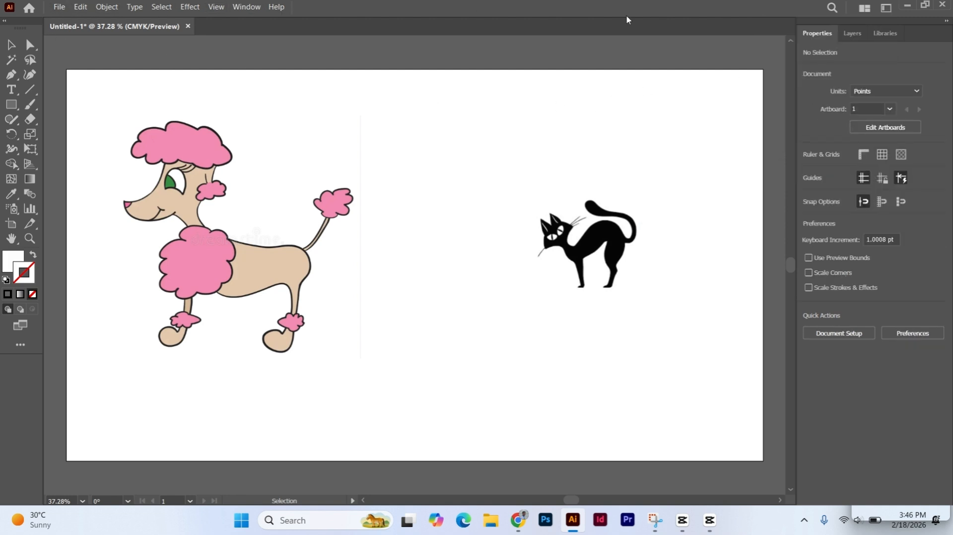
pyautogui.click(886, 7)
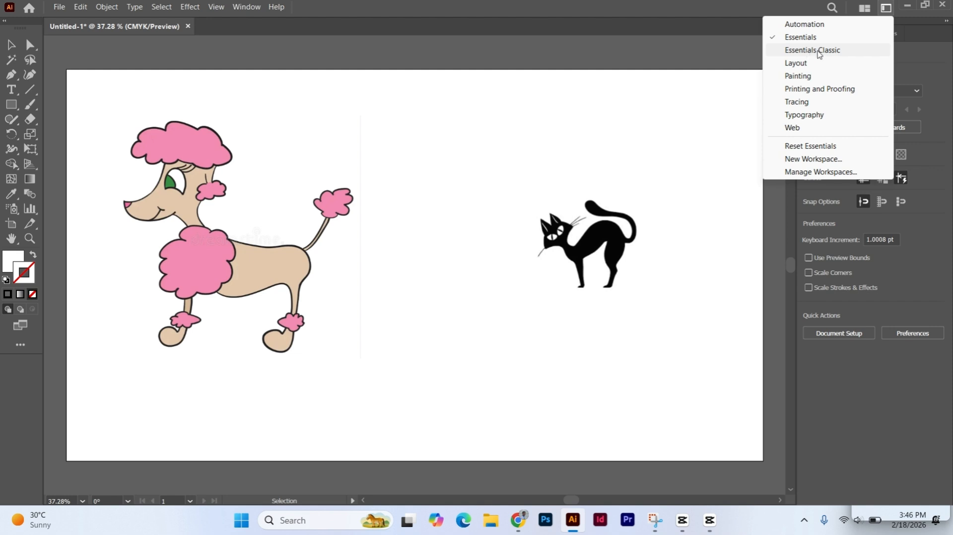
pyautogui.click(818, 51)
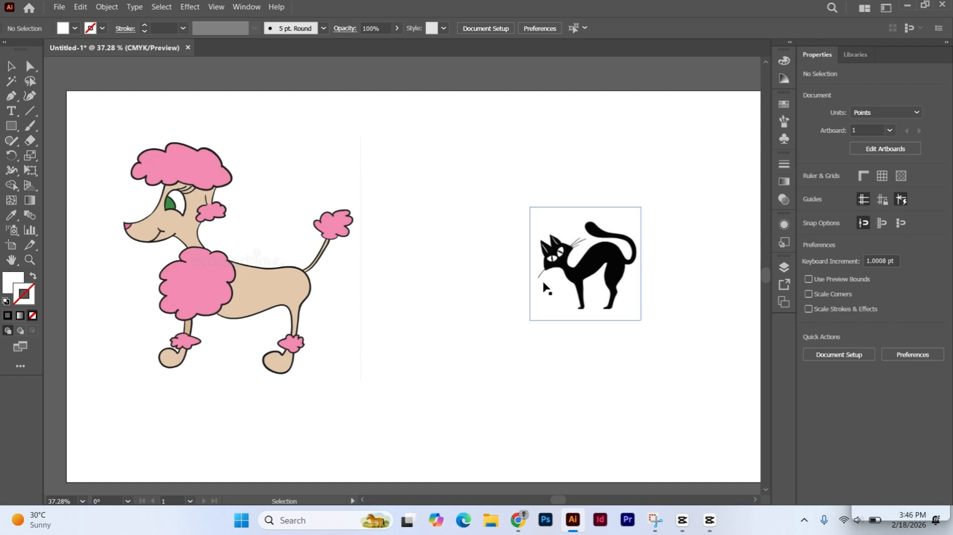
pyautogui.click(574, 272)
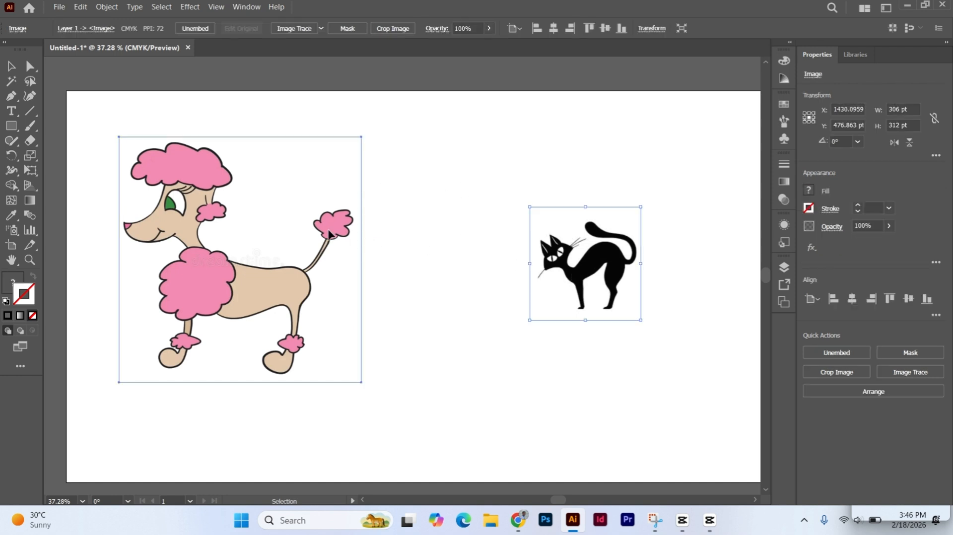
pyautogui.click(329, 233)
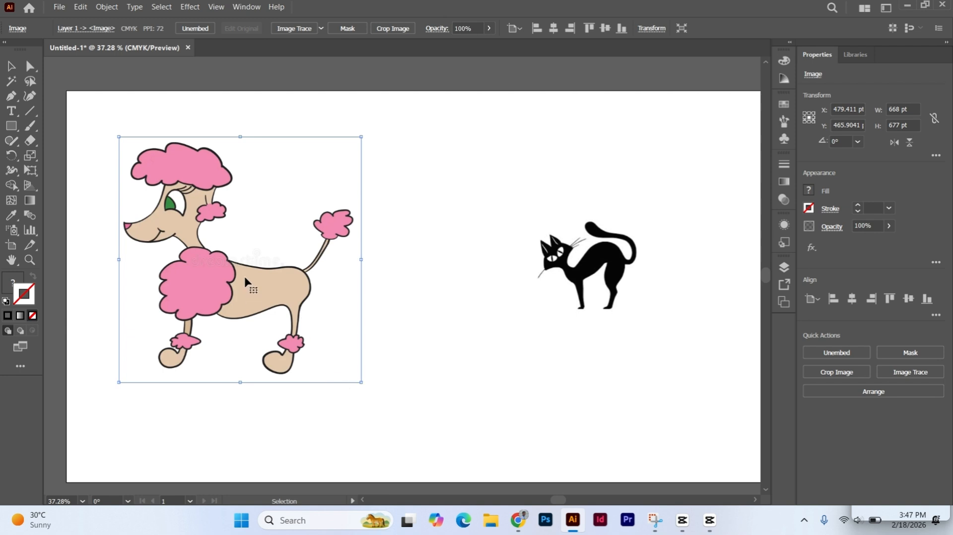
pyautogui.click(410, 183)
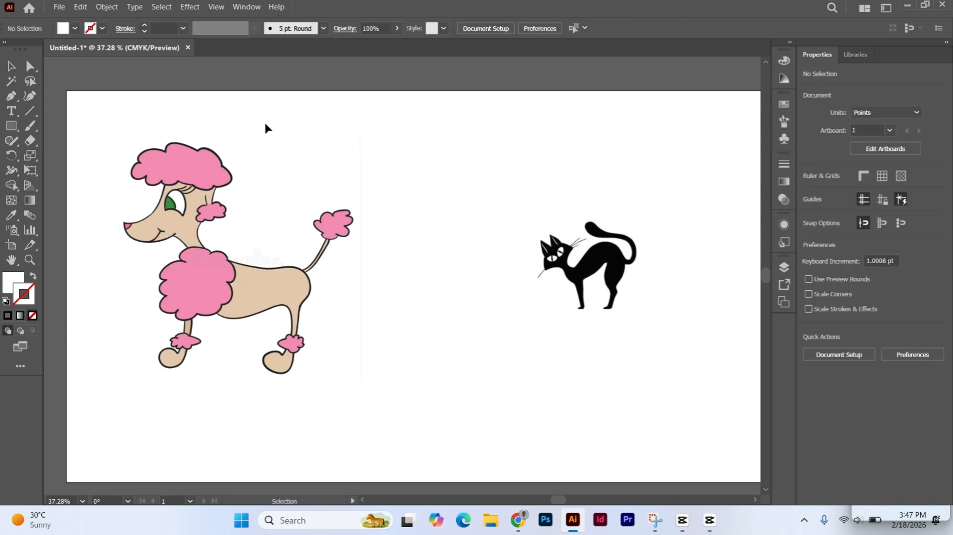
pyautogui.click(342, 231)
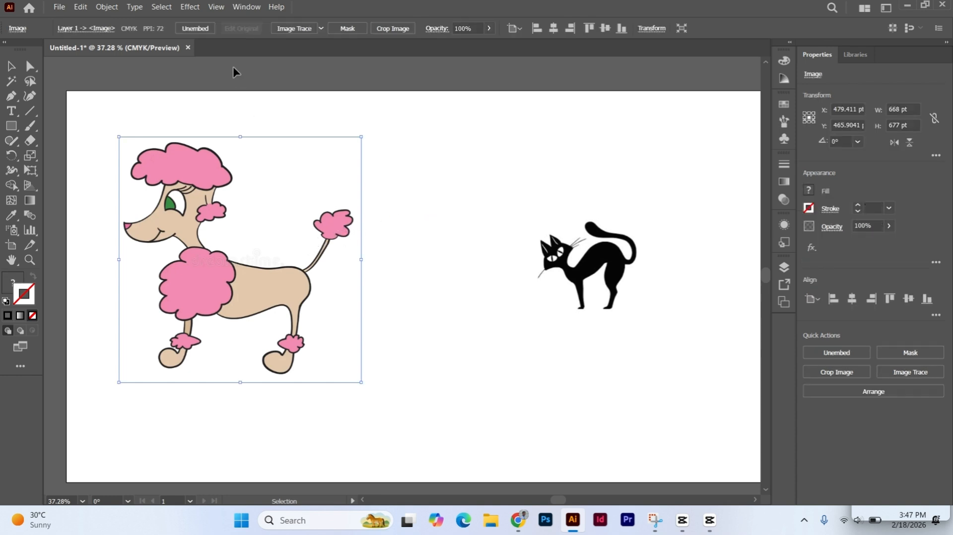
pyautogui.click(418, 127)
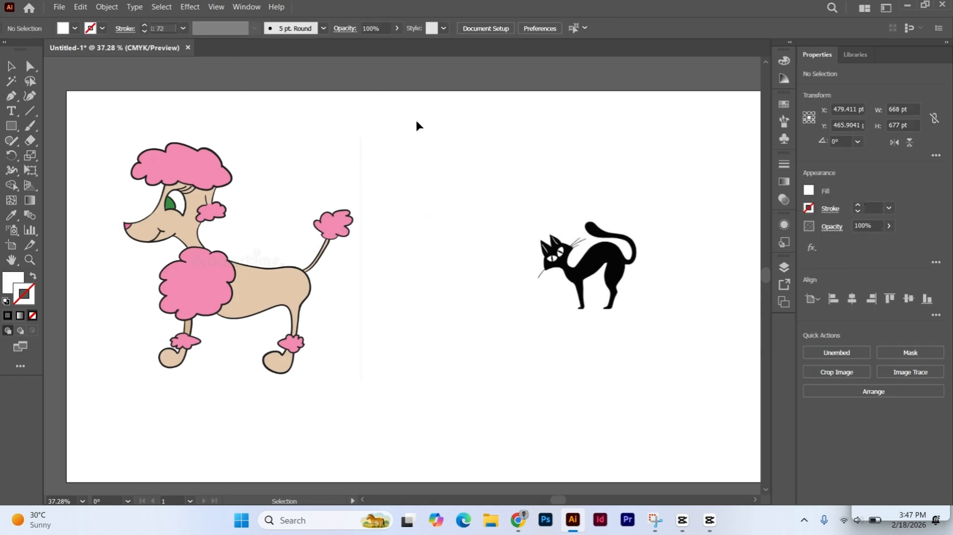
# - Show the Image Trace settings, place them between the two images and collapse the advanced options
pyautogui.click(245, 8)
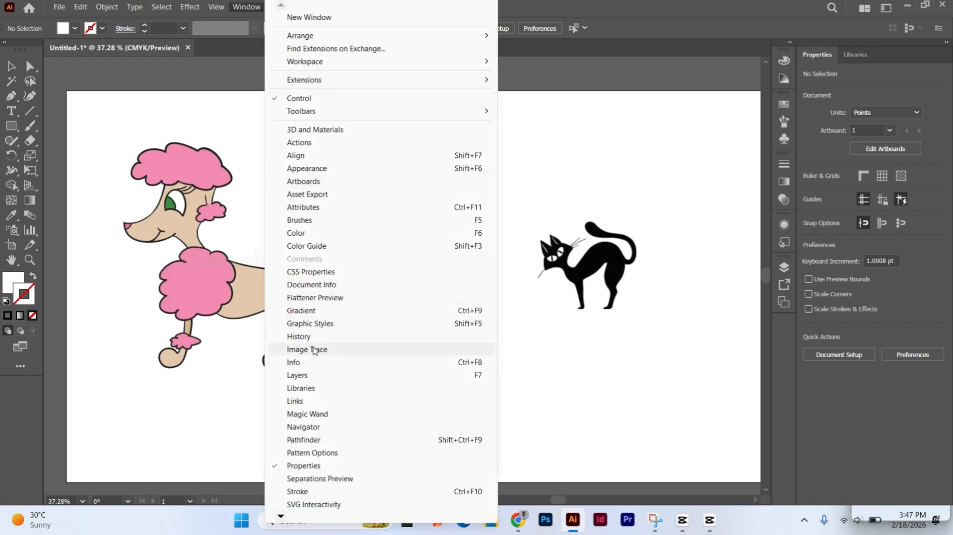
pyautogui.click(313, 350)
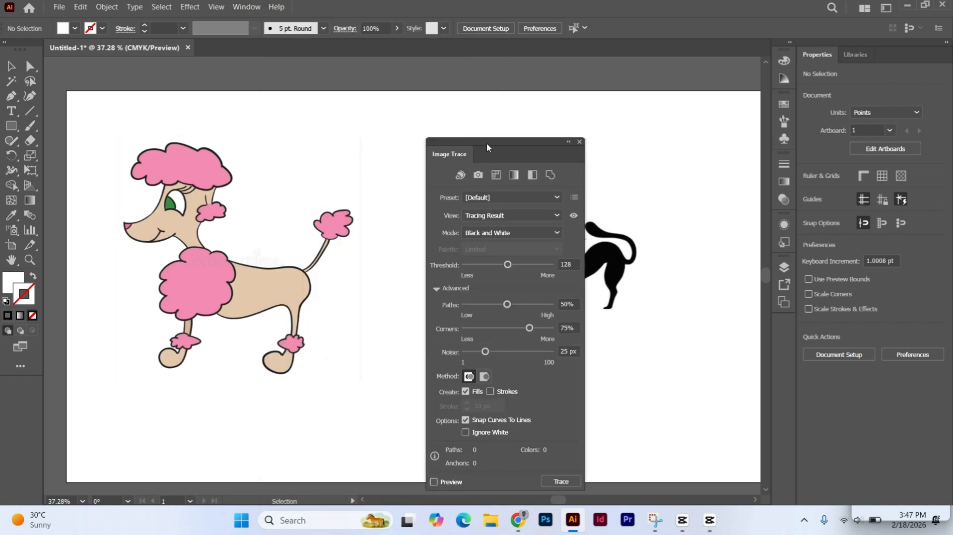
pyautogui.moveTo(486, 146)
pyautogui.mouseDown()
pyautogui.moveTo(604, 115)
pyautogui.moveTo(463, 84)
pyautogui.moveTo(439, 92)
pyautogui.mouseUp()
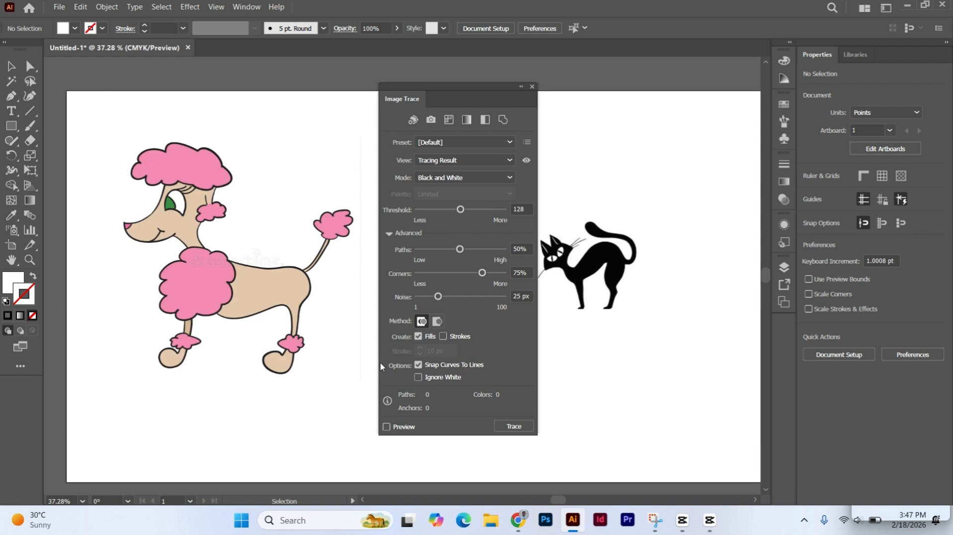
pyautogui.click(388, 234)
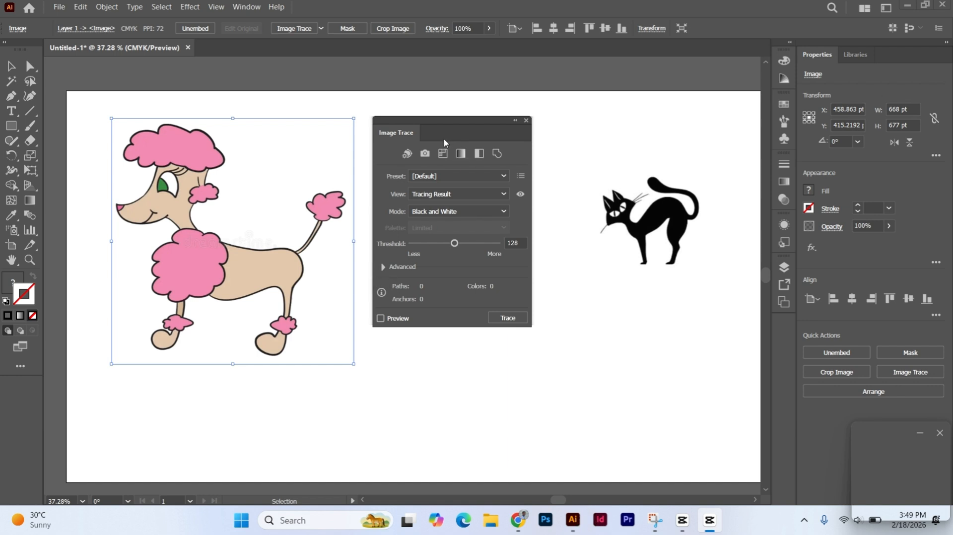
# - Expand the advanced Image Trace options and move the settings clear of the cat copy beneath them
pyautogui.moveTo(452, 128); pyautogui.dragTo(498, 118)
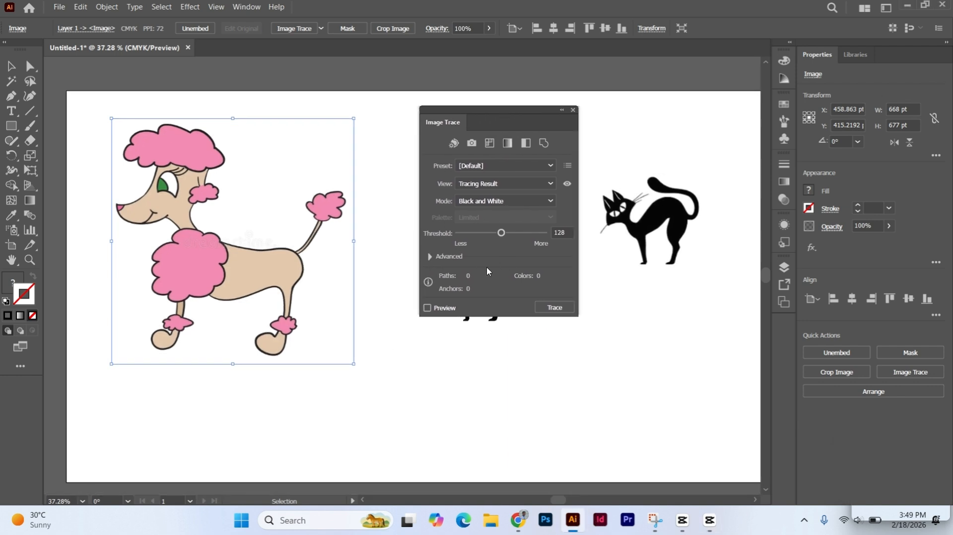
pyautogui.click(430, 257)
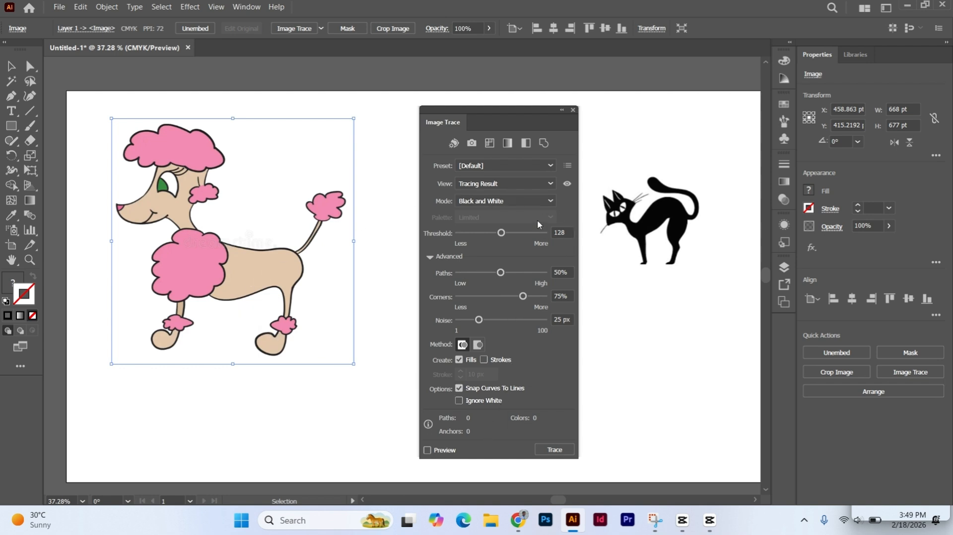
pyautogui.moveTo(498, 111)
pyautogui.mouseDown()
pyautogui.moveTo(521, 99)
pyautogui.moveTo(562, 117)
pyautogui.moveTo(469, 121)
pyautogui.moveTo(608, 141)
pyautogui.mouseUp()
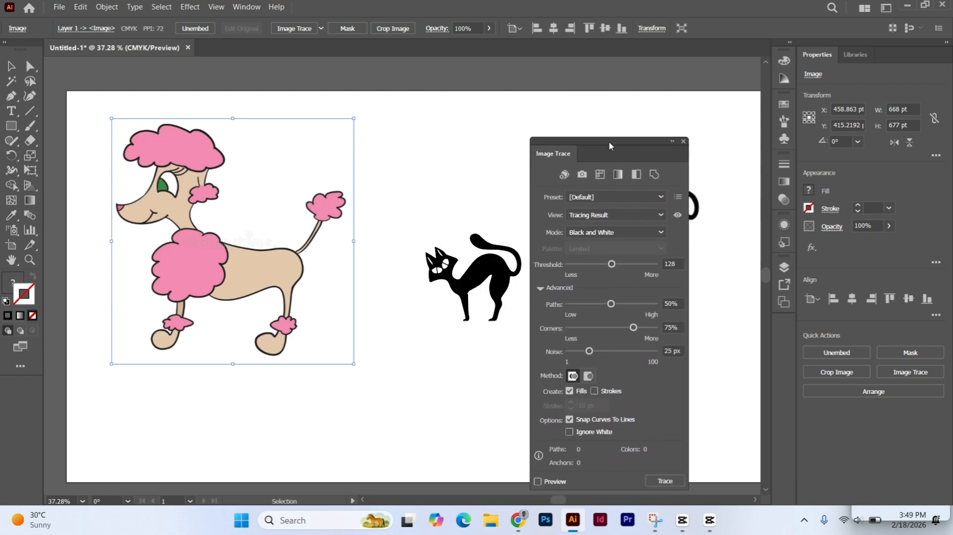
# - Delete the traced cat copy beside the poodle and move the Image Trace settings back between the remaining images
pyautogui.click(457, 283)
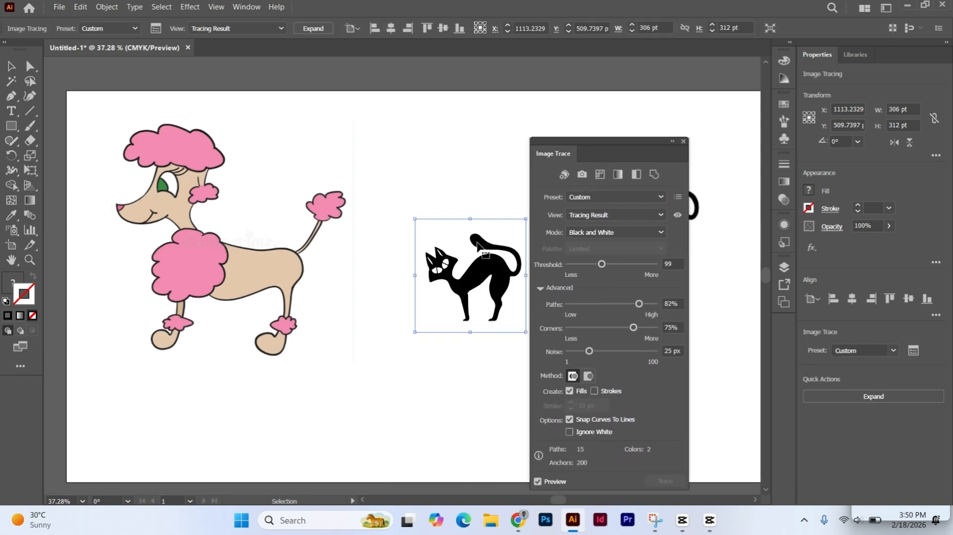
pyautogui.press('Delete')
pyautogui.moveTo(591, 148)
pyautogui.mouseDown()
pyautogui.moveTo(593, 139)
pyautogui.moveTo(487, 116)
pyautogui.mouseUp()
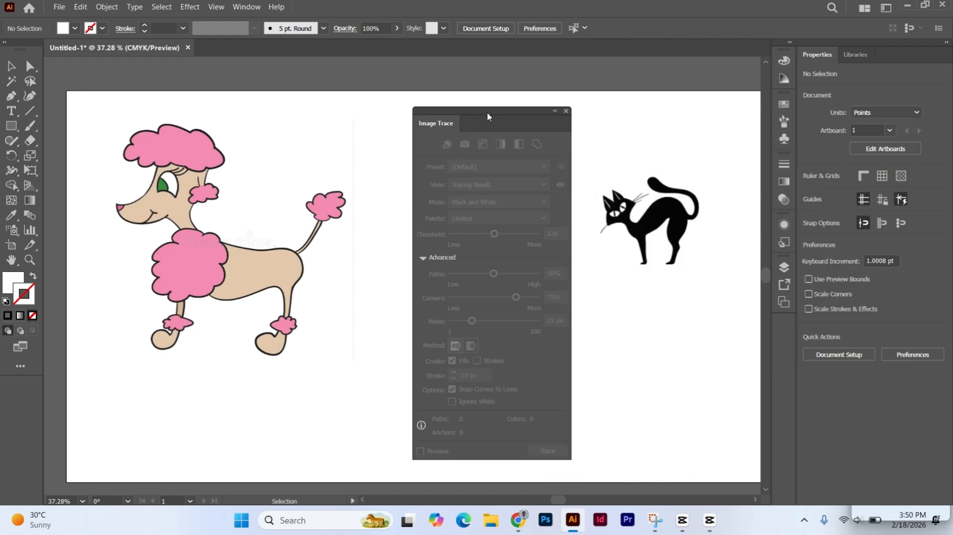
# - Scale the poodle image down proportionally to about 338 × 343 pt and move it near the artboard's upper edge
pyautogui.click(298, 245)
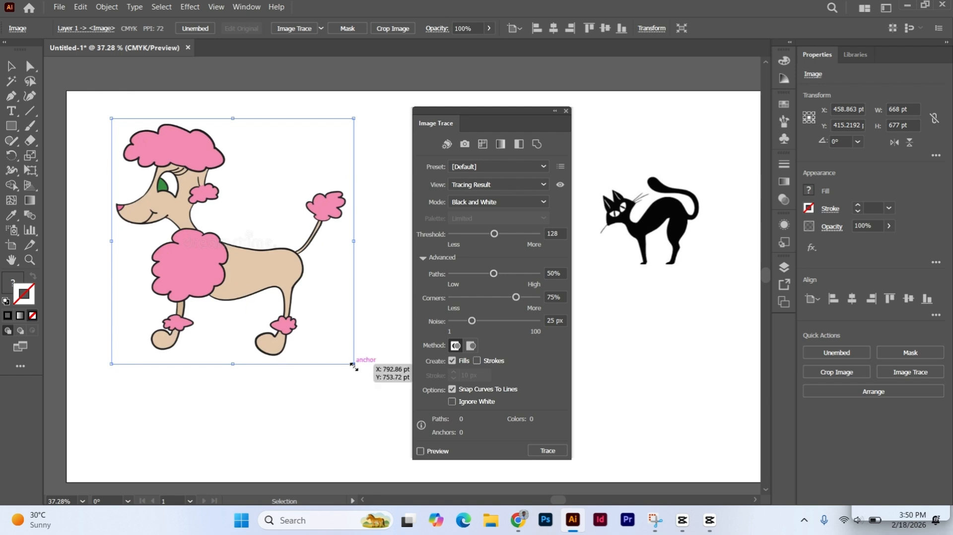
pyautogui.click(378, 325)
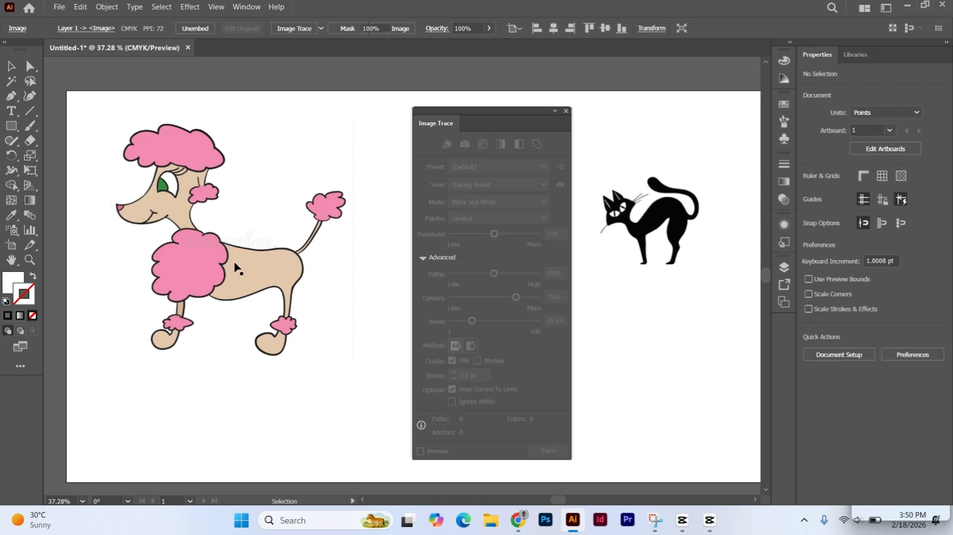
pyautogui.click(195, 244)
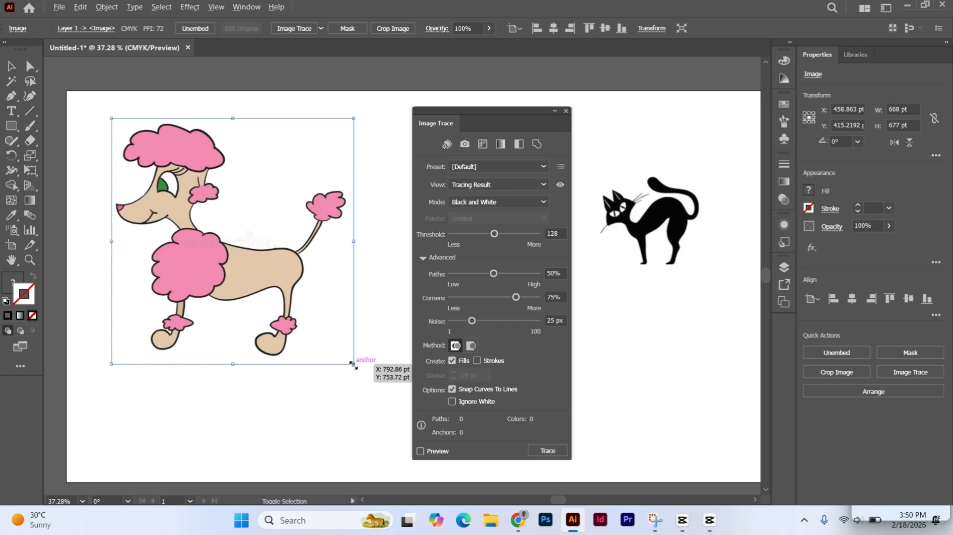
pyautogui.moveTo(353, 364); pyautogui.dragTo(294, 303)
pyautogui.moveTo(236, 263); pyautogui.dragTo(214, 191)
pyautogui.click(309, 225)
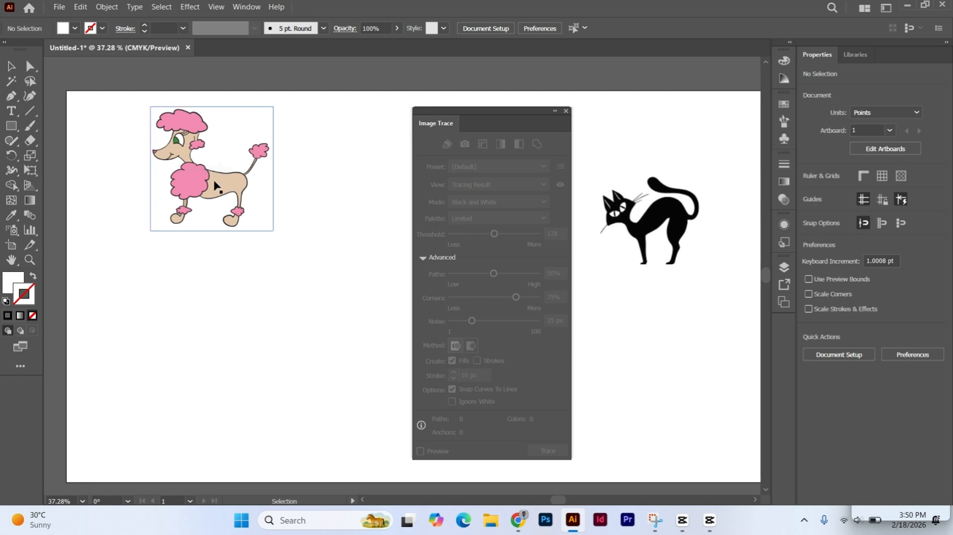
# - Shift the reduced poodle image slightly up and left, and place a duplicate of it below
pyautogui.click(241, 195)
pyautogui.click(291, 183)
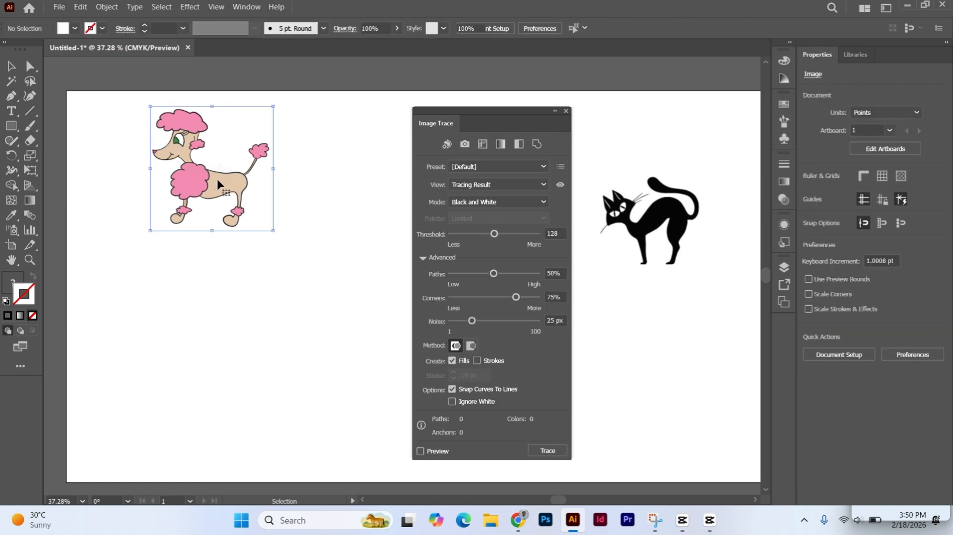
pyautogui.click(217, 179)
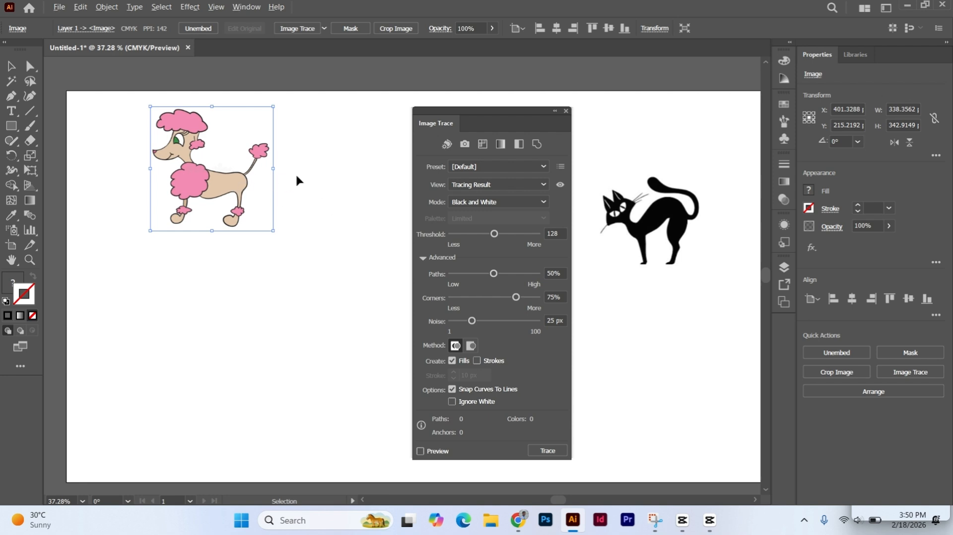
pyautogui.moveTo(217, 191); pyautogui.dragTo(195, 185)
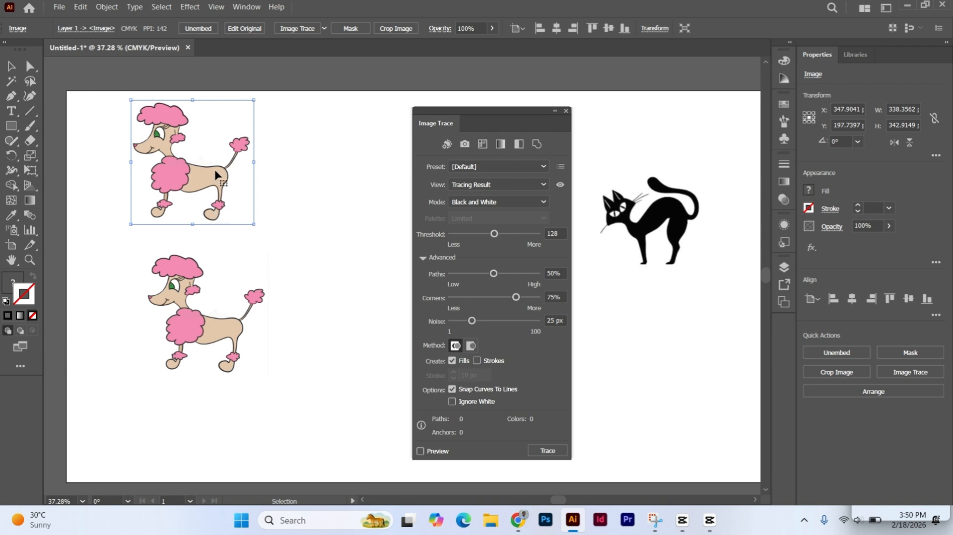
pyautogui.click(208, 319)
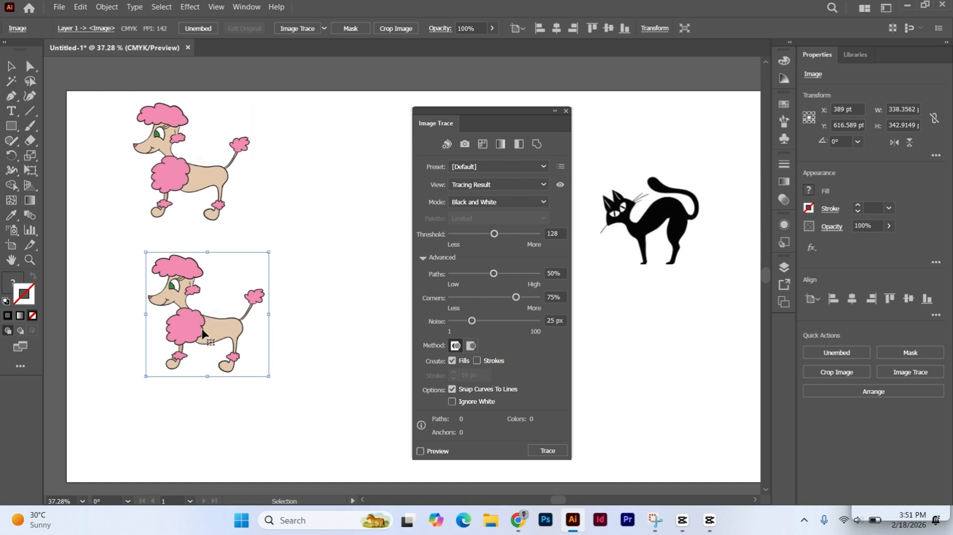
pyautogui.click(310, 262)
pyautogui.click(204, 301)
pyautogui.click(337, 292)
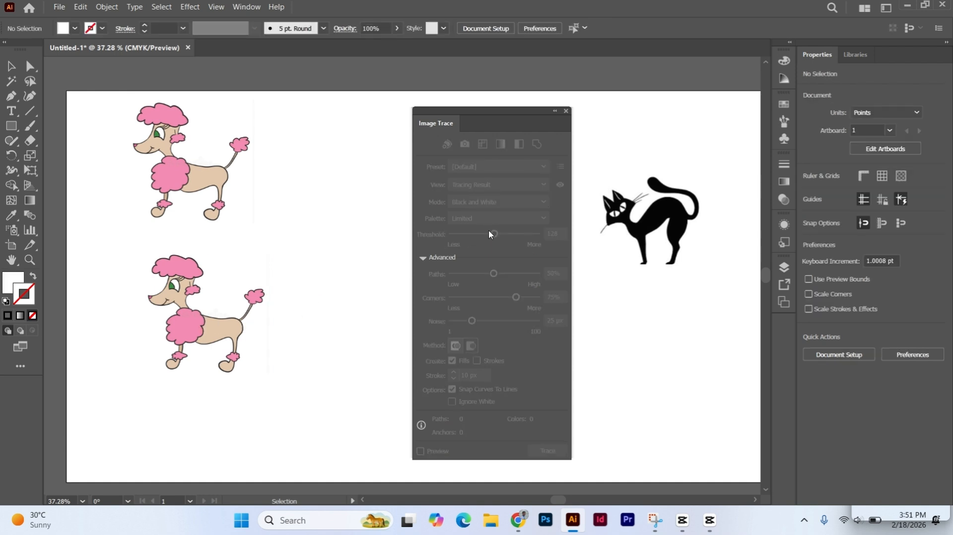
# - Select the lower poodle image and set its Image Trace mode to Color
pyautogui.click(191, 315)
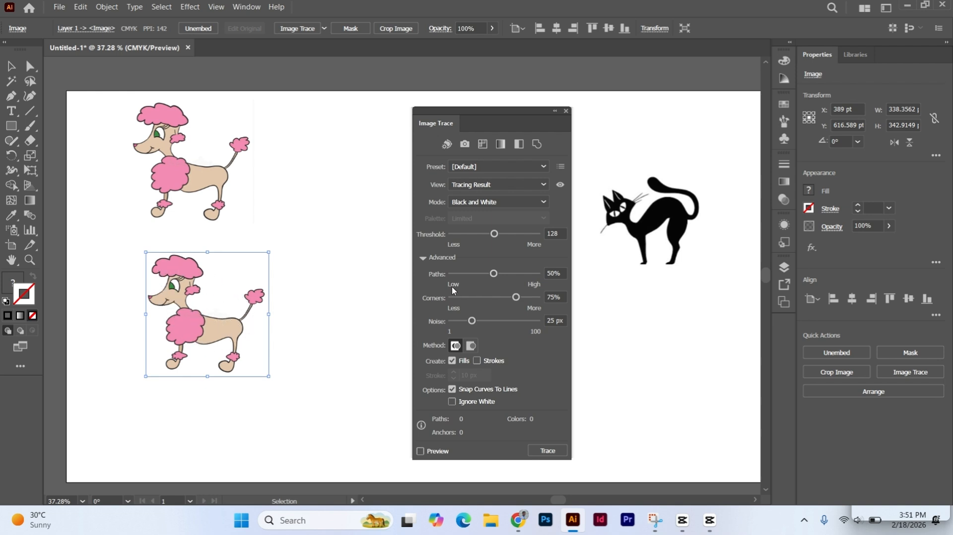
pyautogui.click(423, 257)
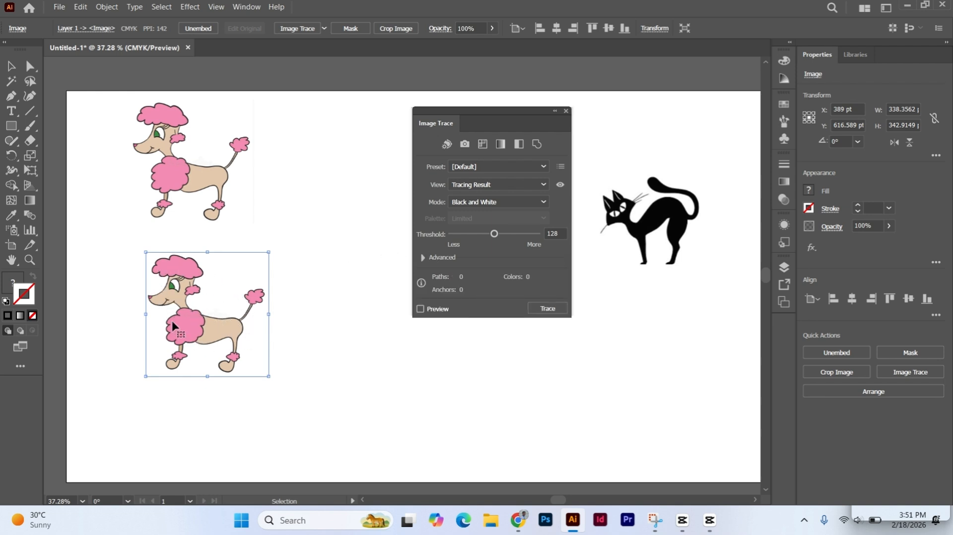
pyautogui.click(510, 202)
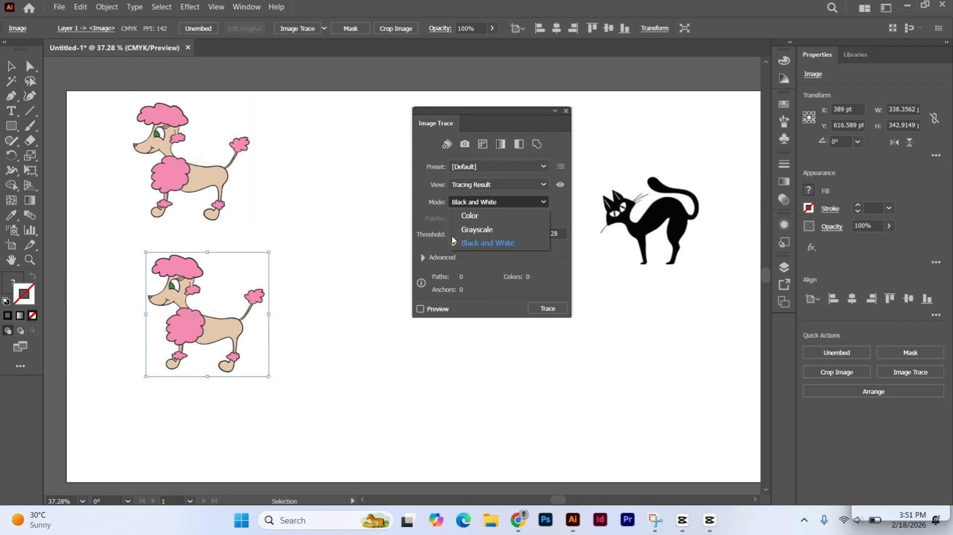
pyautogui.click(489, 214)
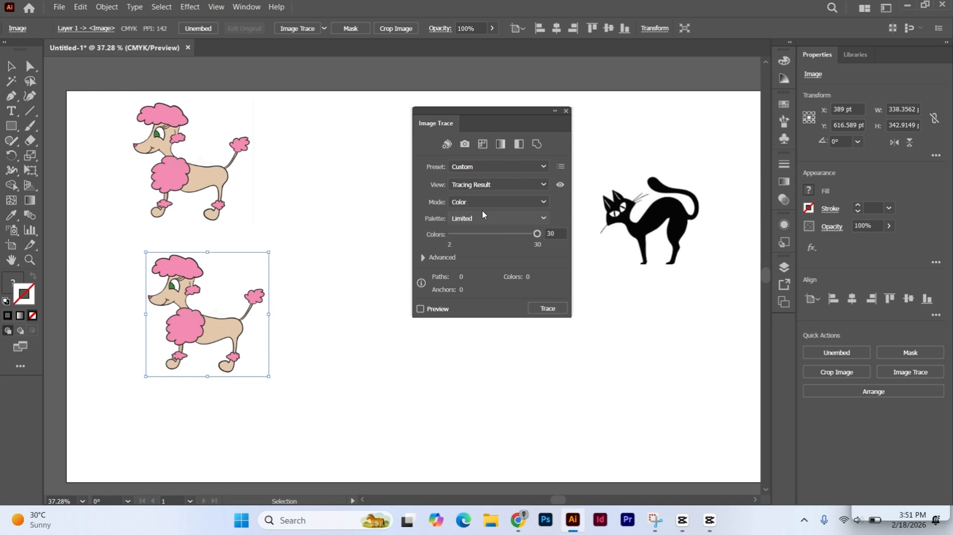
pyautogui.click(501, 201)
pyautogui.click(502, 202)
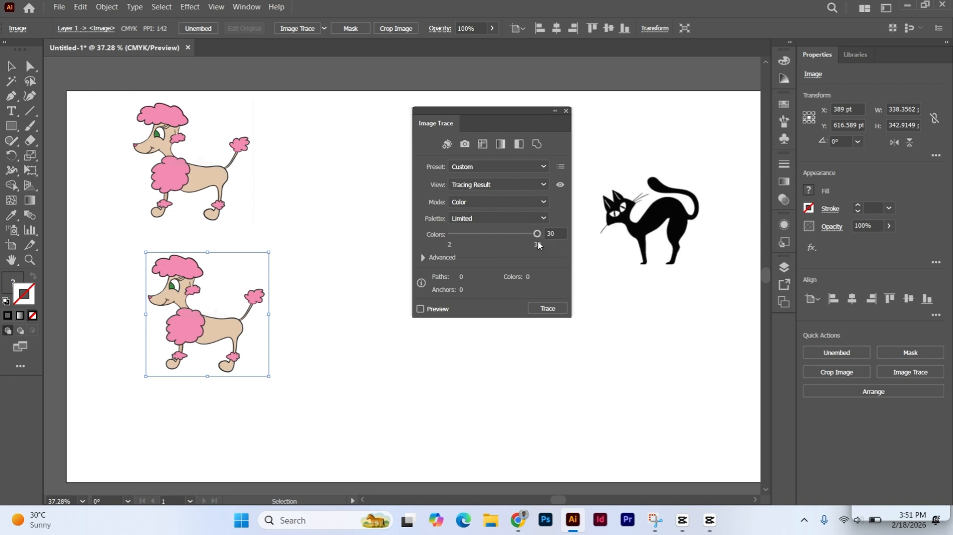
# - Preview the lower poodle's trace with 30 colors and expand the advanced tracing options
pyautogui.click(453, 243)
pyautogui.moveTo(450, 234); pyautogui.dragTo(600, 247)
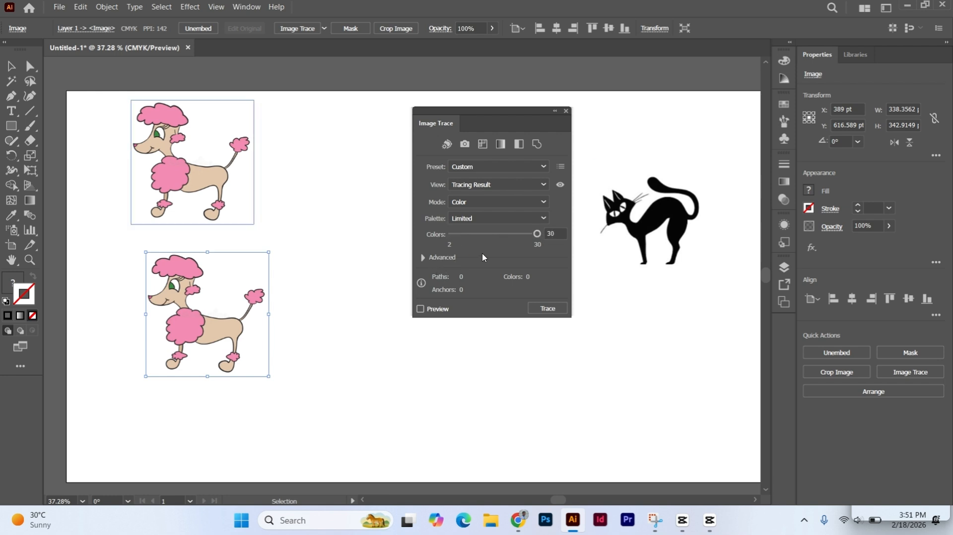
pyautogui.click(420, 309)
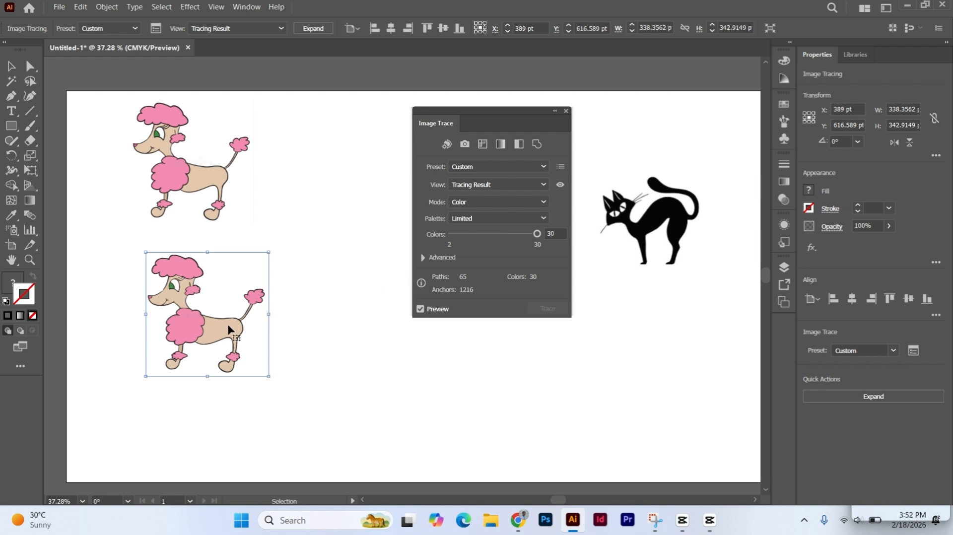
pyautogui.click(423, 257)
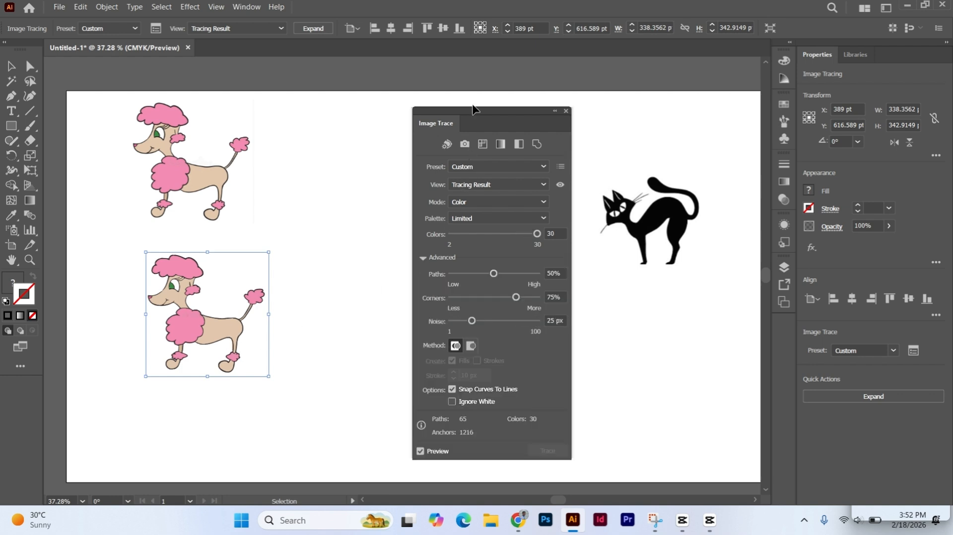
pyautogui.moveTo(472, 111); pyautogui.dragTo(459, 73)
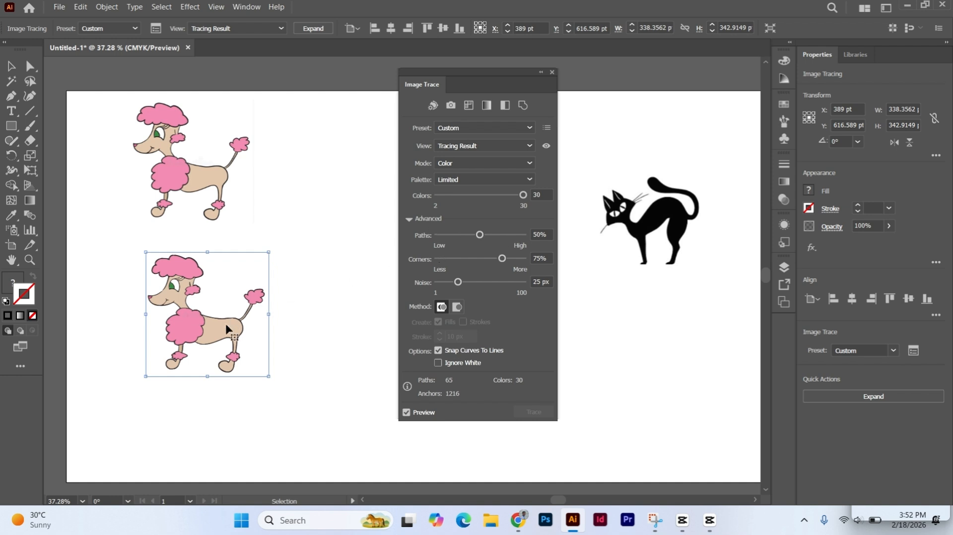
# - Move the original poodle partly above the artboard and enlarge the traced copy proportionally to about 566 × 573 pt in the freed space
pyautogui.moveTo(203, 191); pyautogui.dragTo(271, 83)
pyautogui.moveTo(215, 337); pyautogui.dragTo(225, 267)
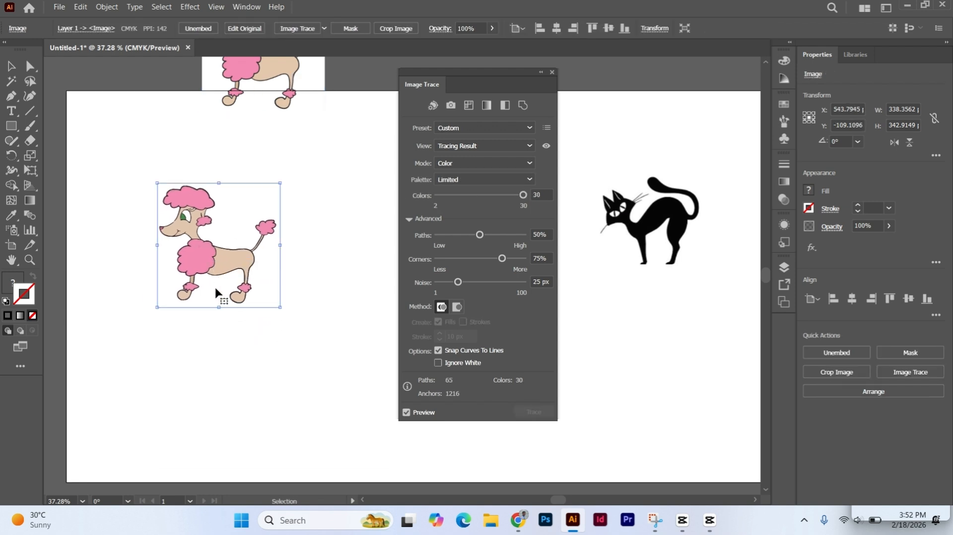
pyautogui.moveTo(276, 311); pyautogui.dragTo(322, 361)
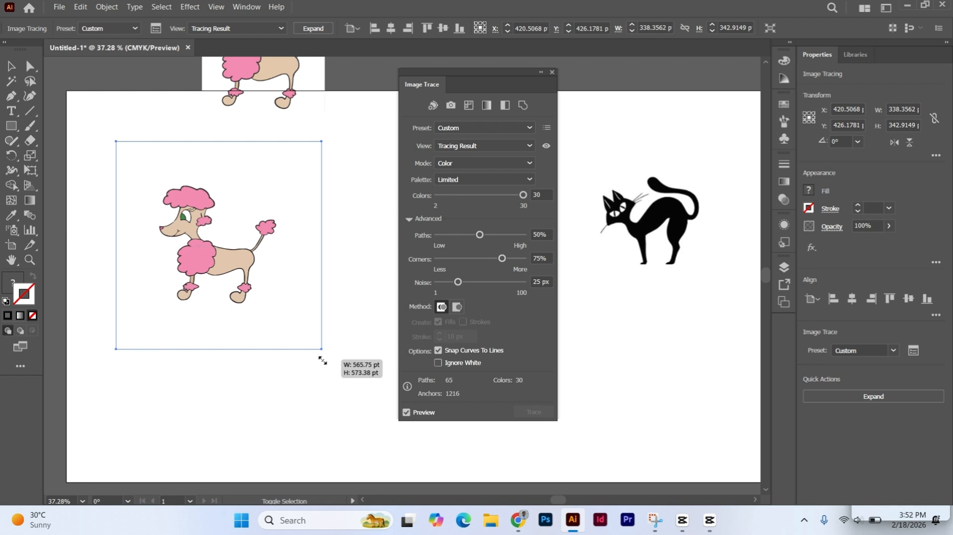
pyautogui.moveTo(351, 327); pyautogui.dragTo(351, 327)
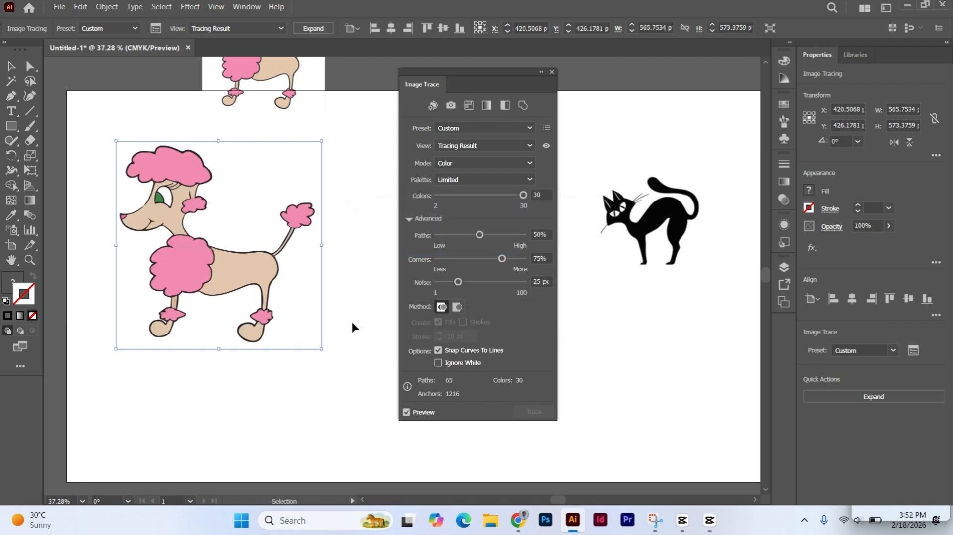
pyautogui.moveTo(208, 278); pyautogui.dragTo(211, 303)
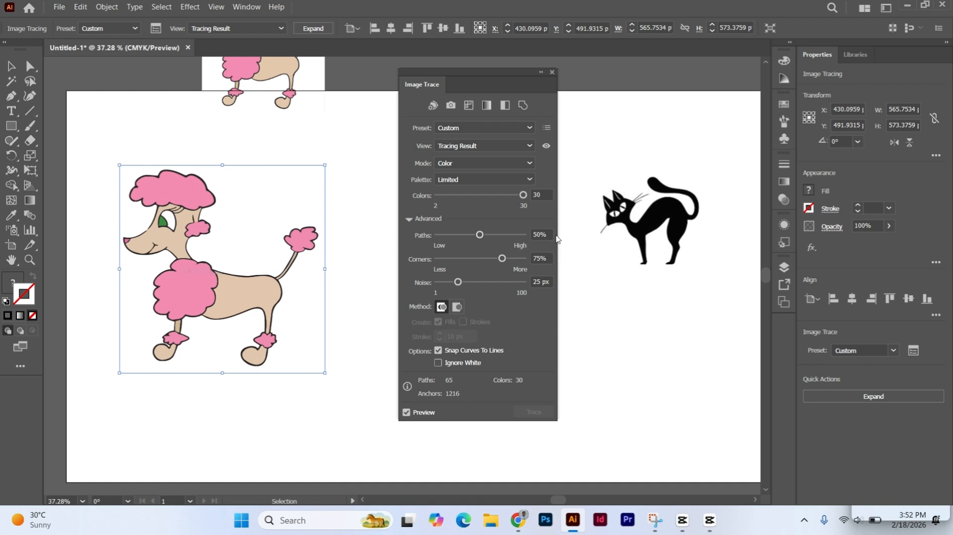
# - Set the poodle trace's Paths to 75%, Corners to 100% and Noise to 75 px
pyautogui.moveTo(480, 236); pyautogui.dragTo(490, 237)
pyautogui.moveTo(490, 237); pyautogui.dragTo(503, 239)
pyautogui.moveTo(503, 260); pyautogui.dragTo(489, 258)
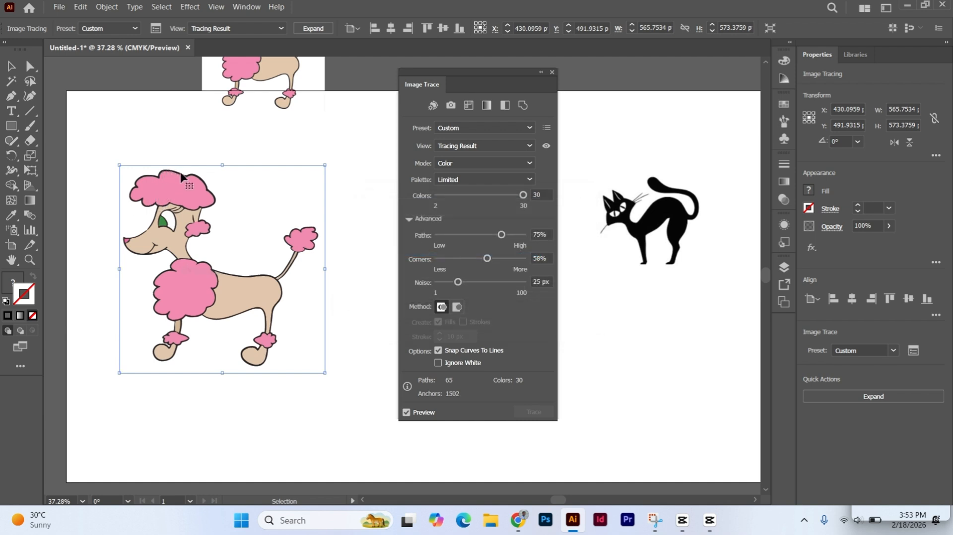
pyautogui.moveTo(458, 283); pyautogui.dragTo(524, 283)
pyautogui.moveTo(485, 258); pyautogui.dragTo(528, 262)
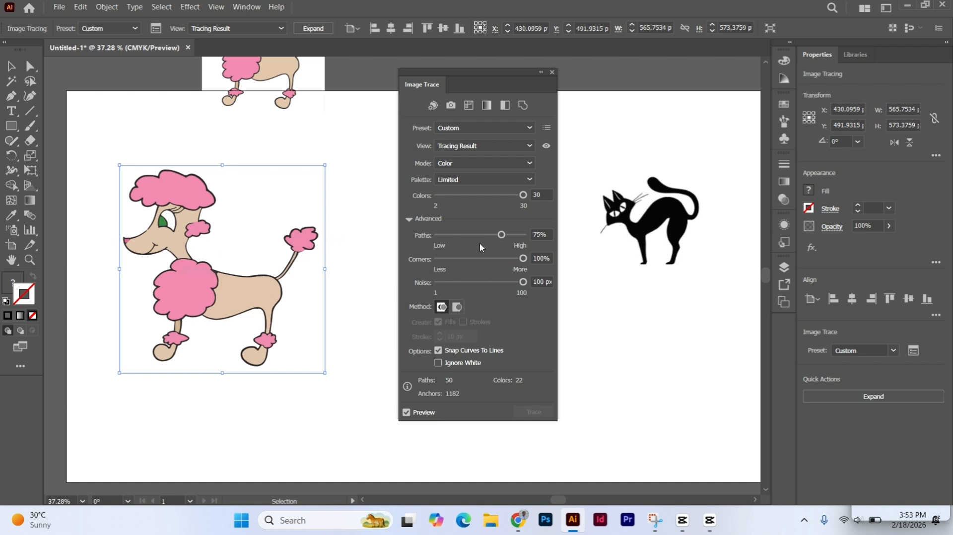
pyautogui.moveTo(522, 281); pyautogui.dragTo(498, 282)
# - Shift the traced poodle slightly upward and expand the tracing into editable vector paths
pyautogui.click(345, 208)
pyautogui.click(224, 297)
pyautogui.moveTo(191, 197)
pyautogui.mouseDown()
pyautogui.moveTo(212, 193)
pyautogui.moveTo(192, 178)
pyautogui.moveTo(191, 186)
pyautogui.mouseUp()
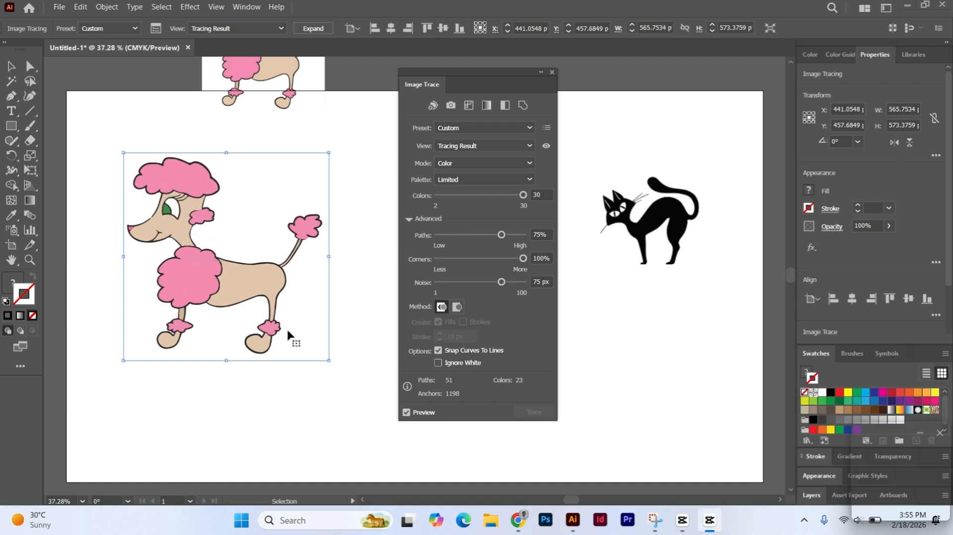
pyautogui.click(260, 290)
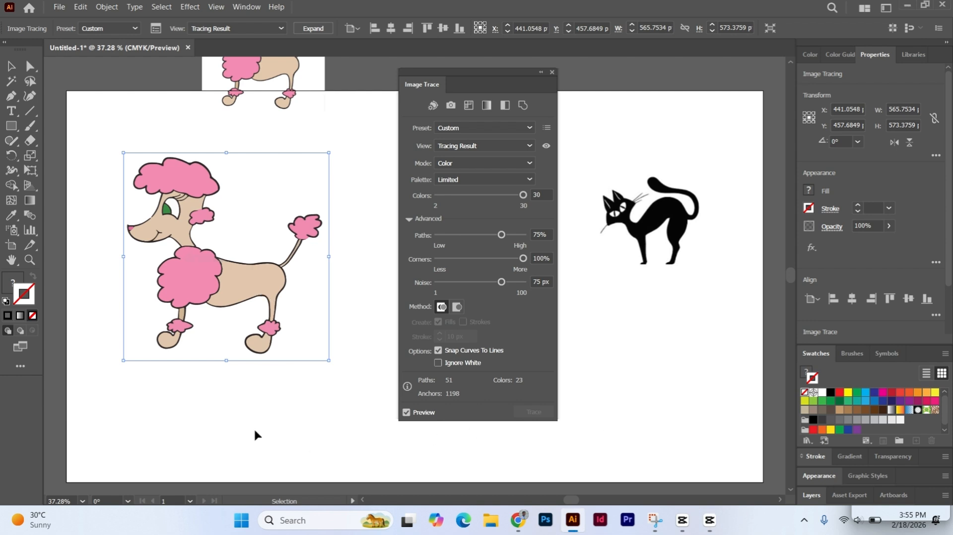
pyautogui.click(313, 28)
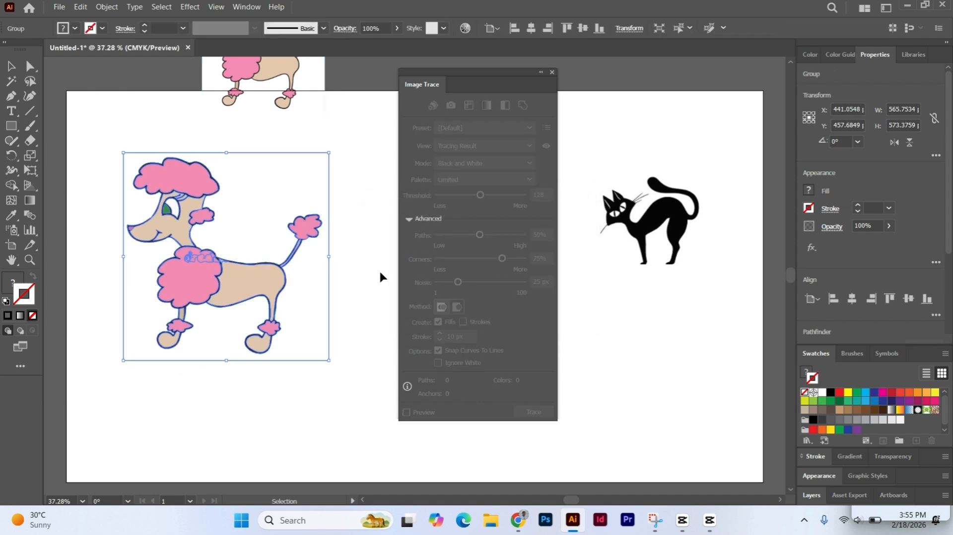
# - Nudge the expanded poodle slightly left and ungroup it into separate shapes
pyautogui.click(357, 245)
pyautogui.click(182, 270)
pyautogui.moveTo(196, 282); pyautogui.dragTo(187, 278)
pyautogui.rightClick(187, 279)
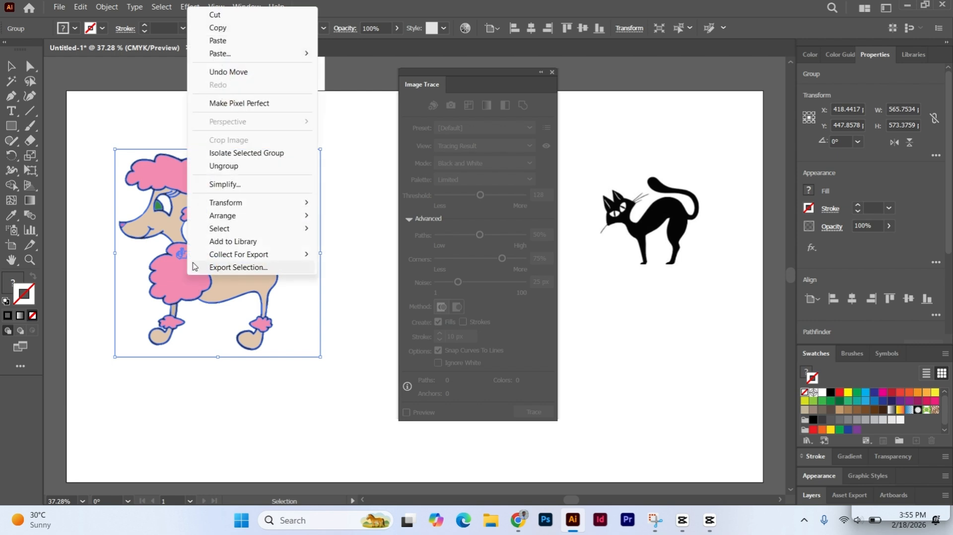
pyautogui.click(227, 166)
pyautogui.click(337, 209)
# - Select the poodle's hair, face, chest, body, tail and outline one by one to examine the separate vector shapes
pyautogui.click(196, 171)
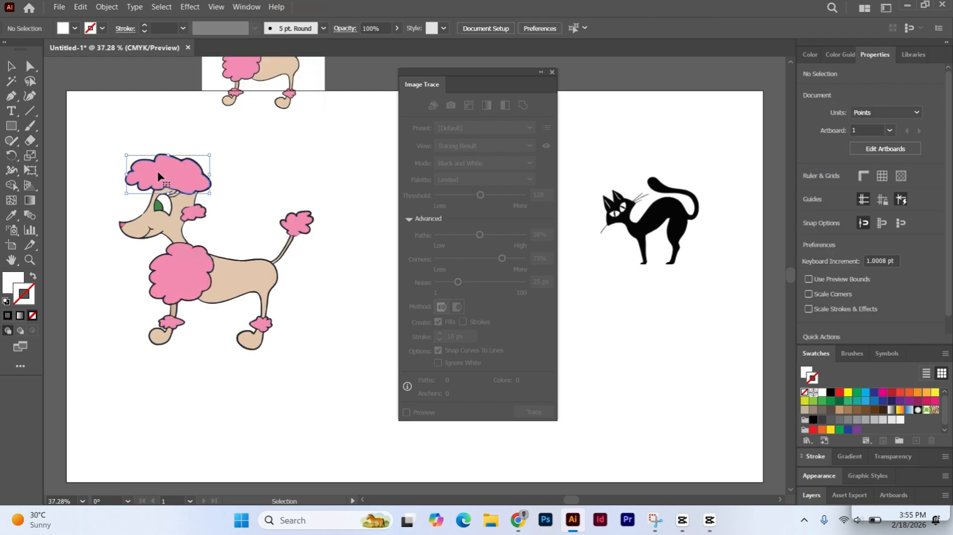
pyautogui.click(166, 233)
pyautogui.click(181, 277)
pyautogui.click(233, 285)
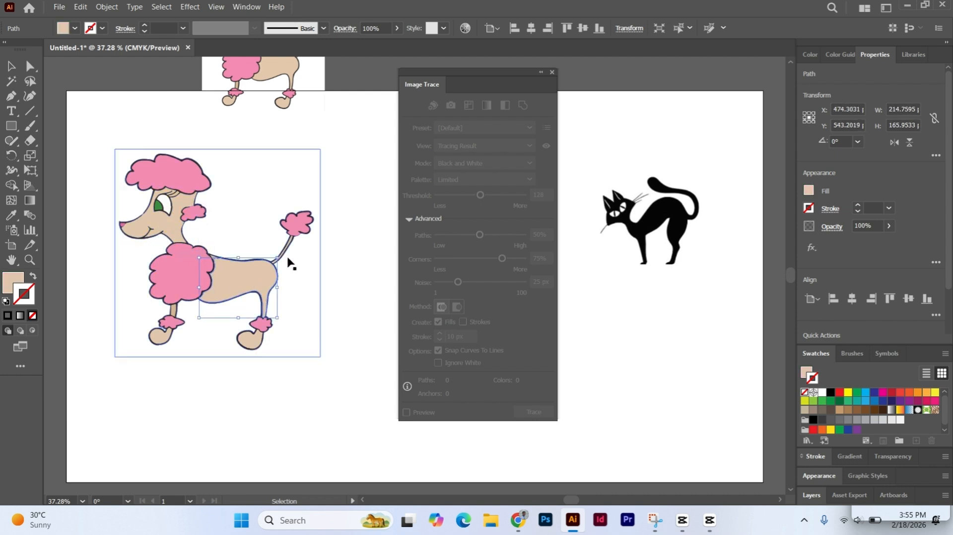
pyautogui.click(289, 241)
pyautogui.click(303, 217)
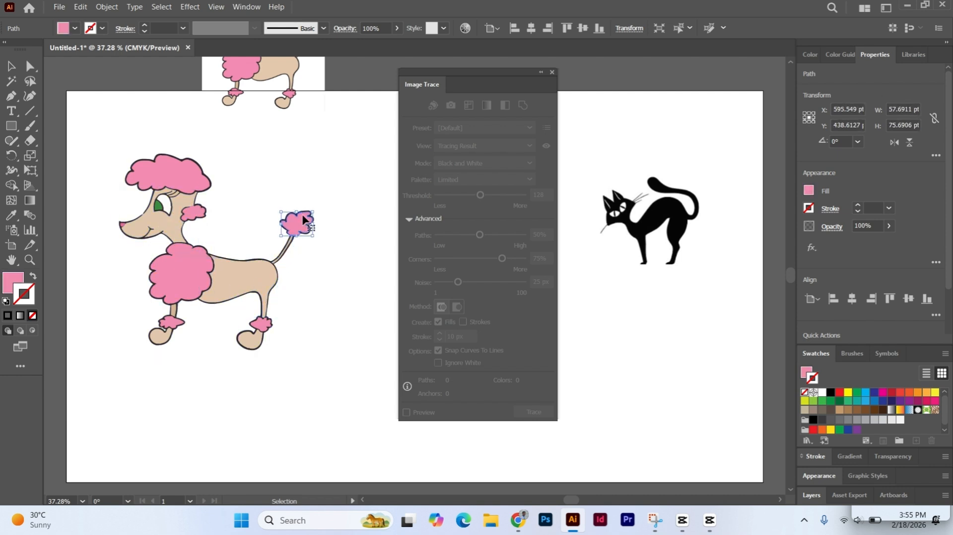
pyautogui.click(259, 279)
pyautogui.click(180, 278)
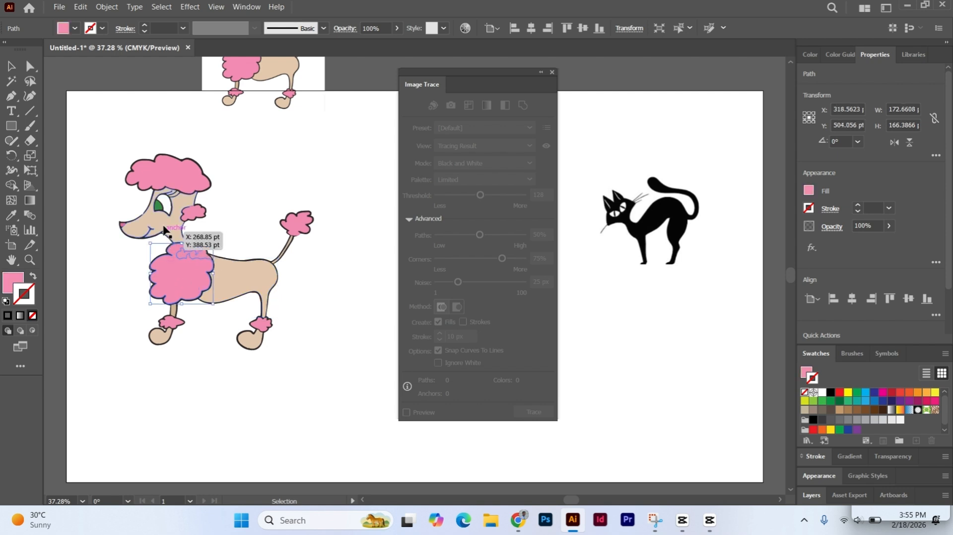
pyautogui.click(154, 194)
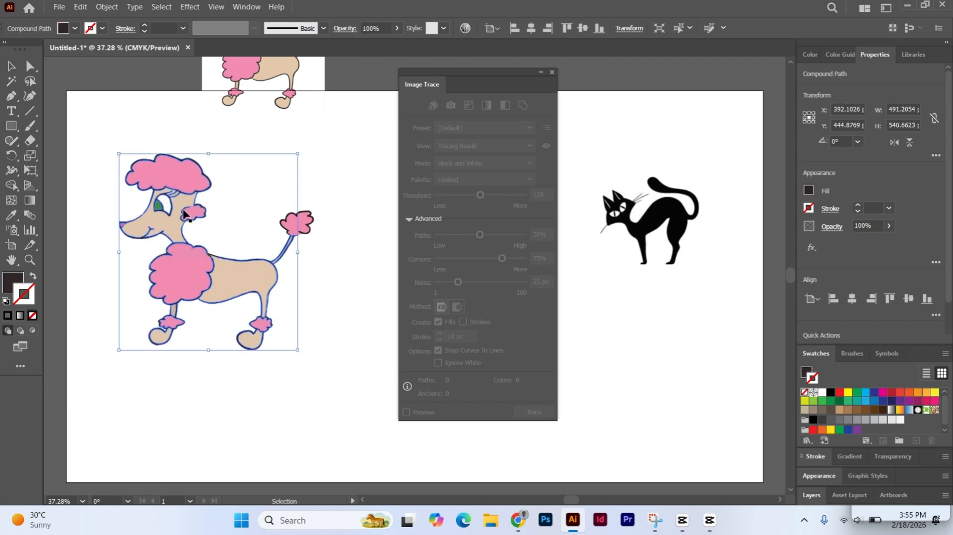
pyautogui.click(187, 272)
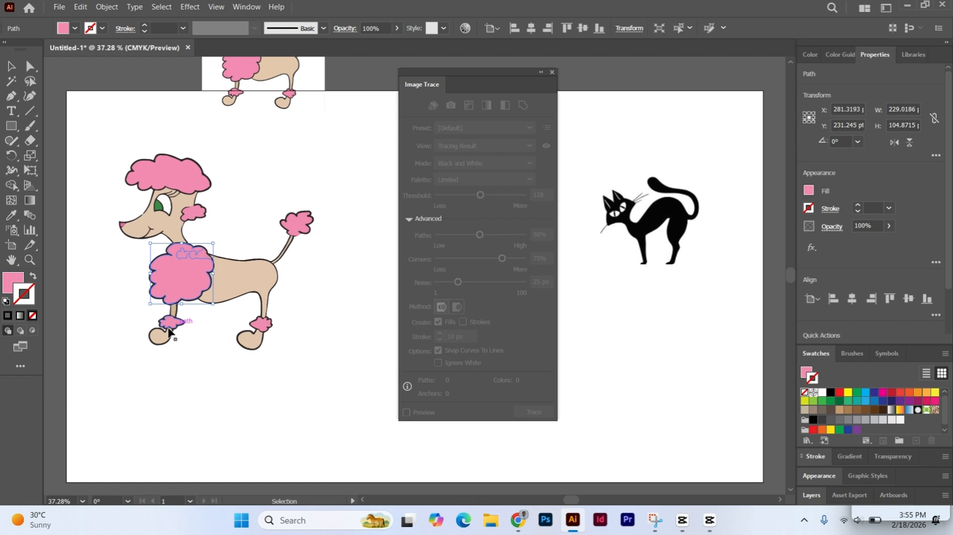
pyautogui.click(183, 179)
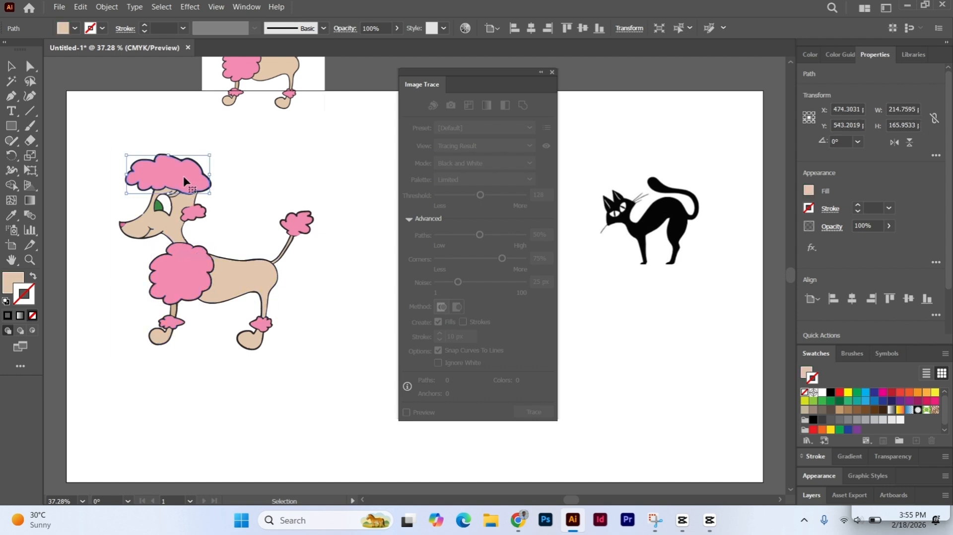
pyautogui.click(284, 149)
# - Move the original poodle image left and slightly up, keeping it above the vector poodle
pyautogui.click(313, 102)
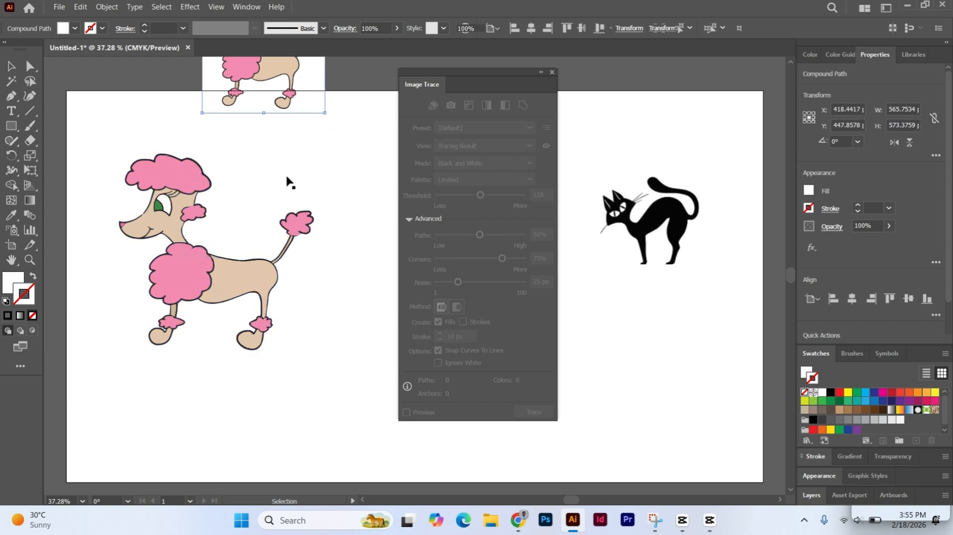
pyautogui.click(19, 259)
pyautogui.moveTo(289, 131); pyautogui.dragTo(311, 213)
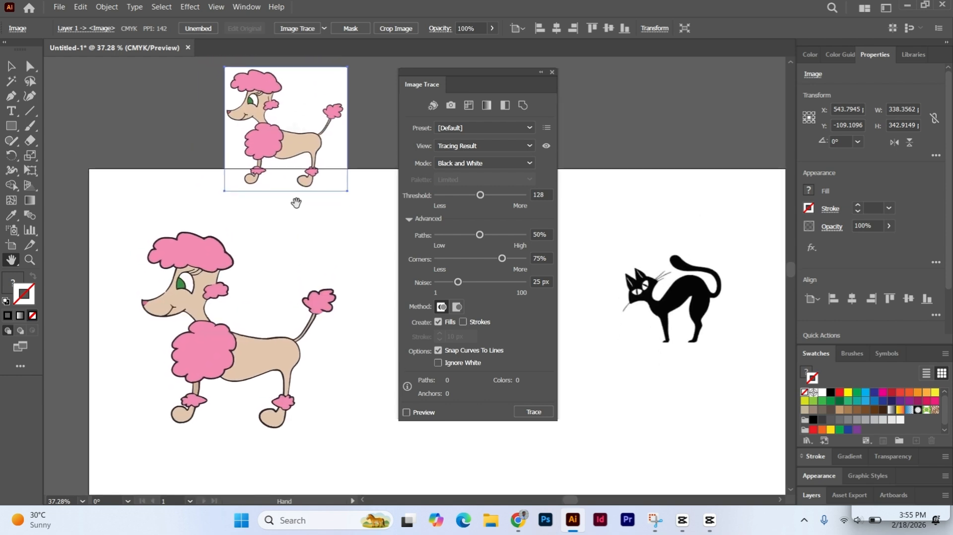
pyautogui.click(11, 66)
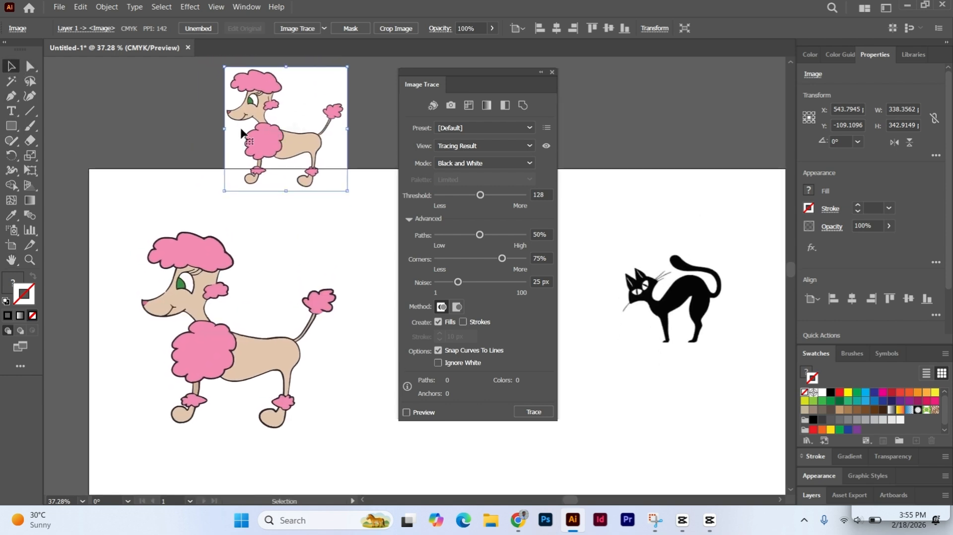
pyautogui.moveTo(241, 133)
pyautogui.mouseDown()
pyautogui.moveTo(266, 211)
pyautogui.moveTo(191, 130)
pyautogui.moveTo(236, 124)
pyautogui.mouseUp()
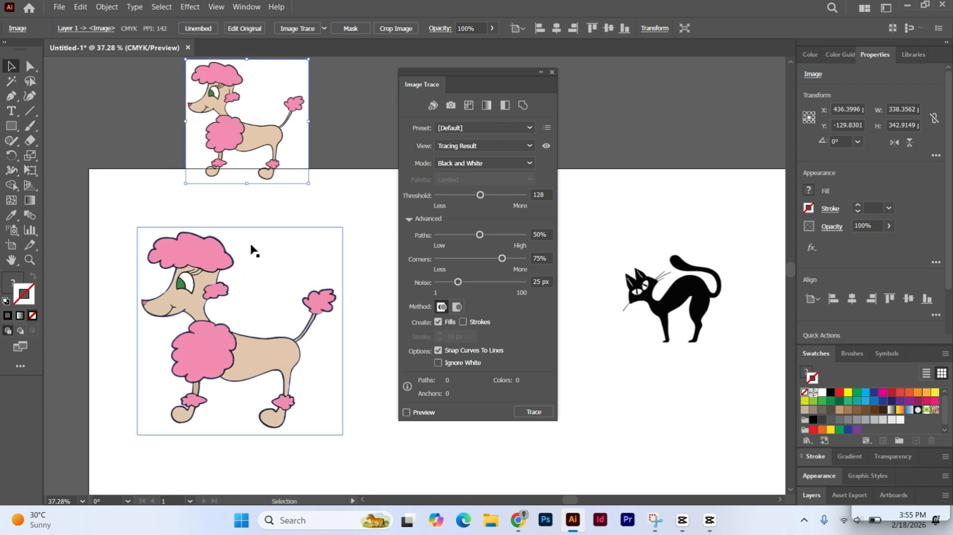
# - Delete the white background shape surrounding the vector poodle
pyautogui.click(274, 246)
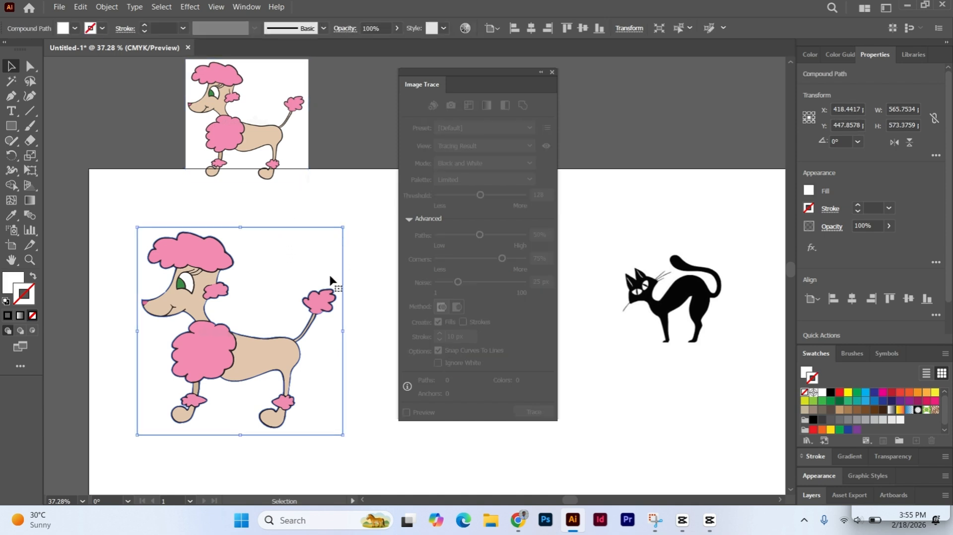
pyautogui.click(357, 248)
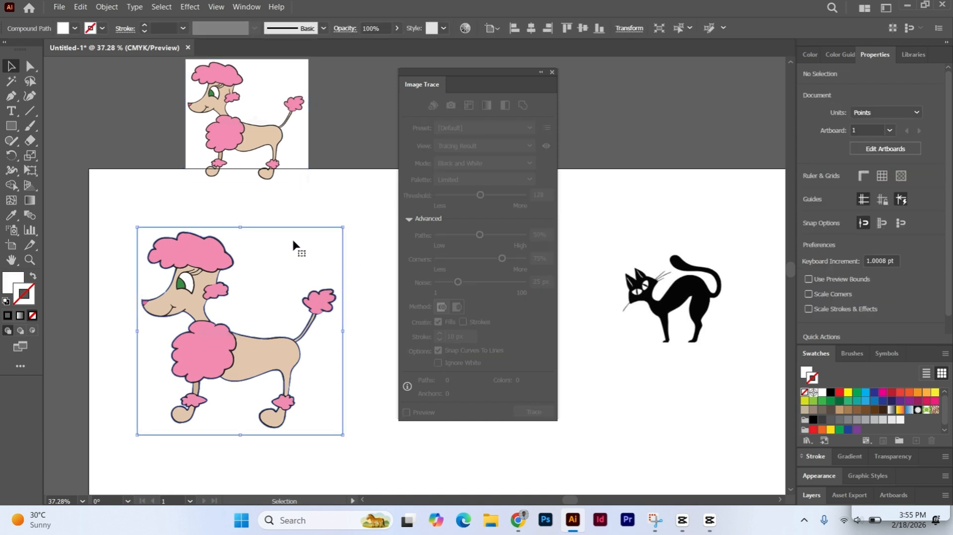
pyautogui.click(293, 242)
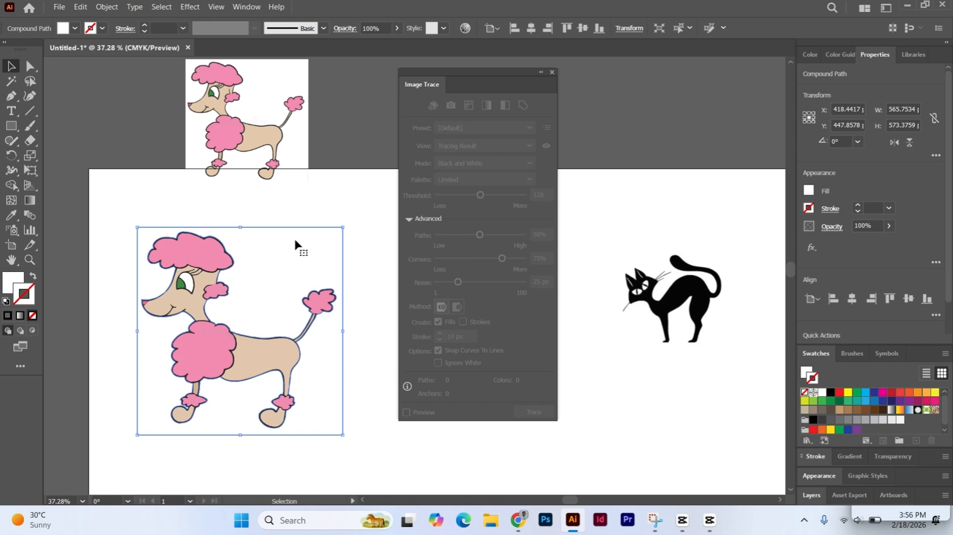
pyautogui.click(294, 237)
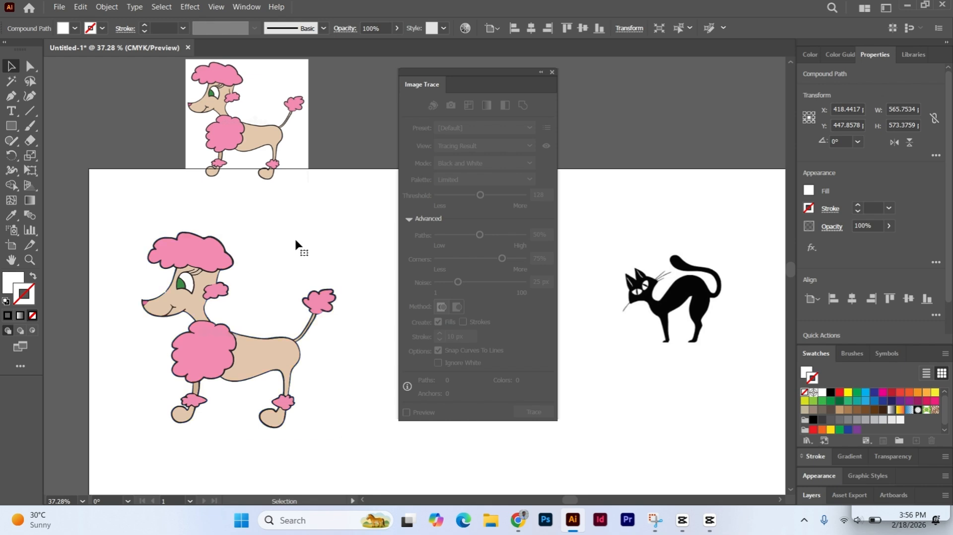
pyautogui.click(192, 255)
pyautogui.click(297, 243)
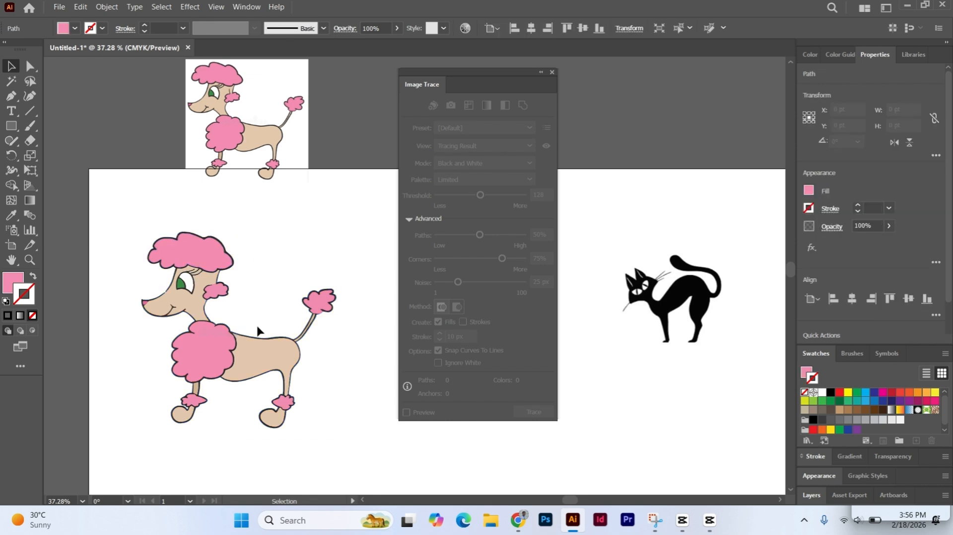
# - Inspect the poodle's separate fills and dark outline after the background removal, selecting each in turn and finishing with nothing selected
pyautogui.click(223, 352)
pyautogui.click(271, 365)
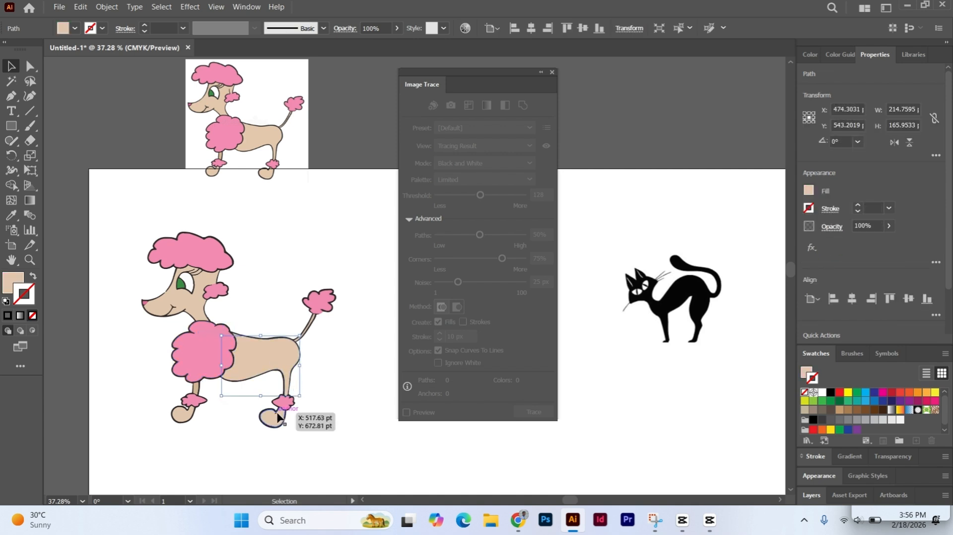
pyautogui.click(319, 302)
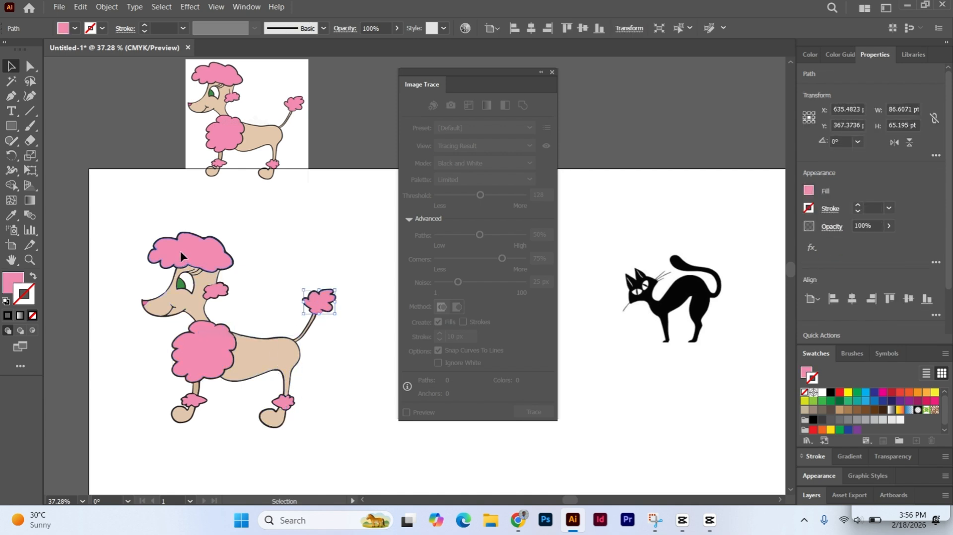
pyautogui.click(191, 253)
pyautogui.click(196, 358)
pyautogui.click(184, 410)
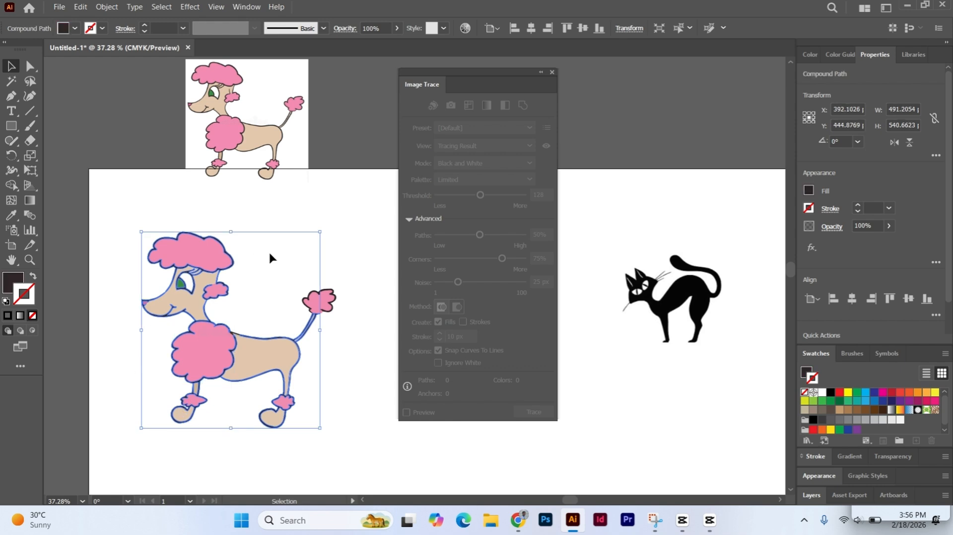
pyautogui.click(369, 249)
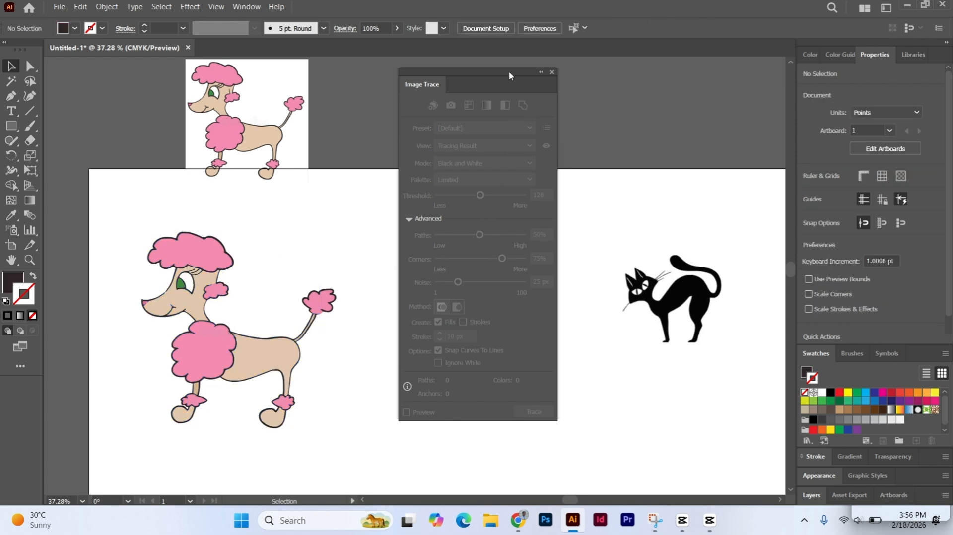
# - Place one copy of the original cat image above the artboard and keep another on the artboard for tracing
pyautogui.moveTo(508, 71); pyautogui.dragTo(352, 90)
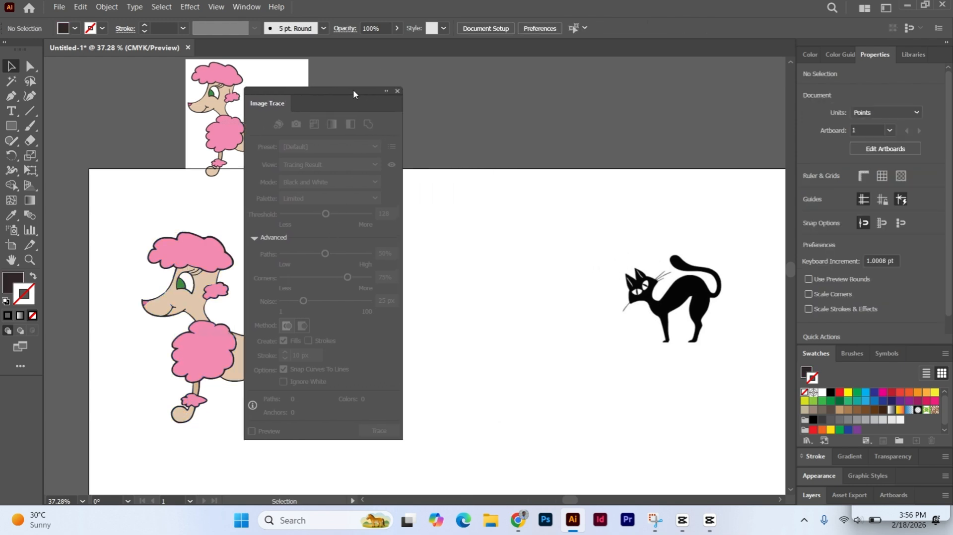
pyautogui.click(666, 305)
pyautogui.moveTo(665, 305); pyautogui.dragTo(545, 272)
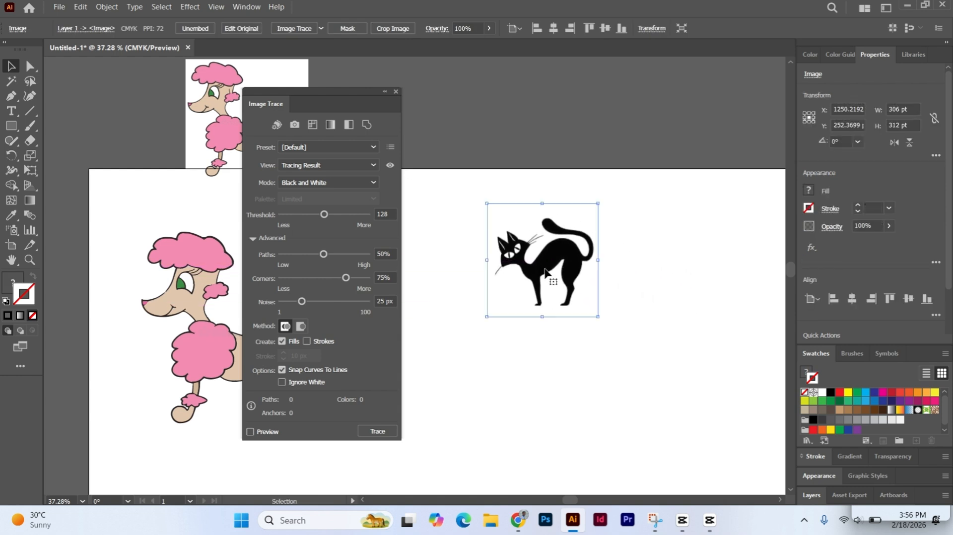
pyautogui.moveTo(545, 272); pyautogui.dragTo(688, 168)
pyautogui.moveTo(687, 133); pyautogui.dragTo(685, 132)
# - Enlarge the cat image on the artboard to about 539 × 550 pt and position it in the artboard's empty area beside the poodle
pyautogui.moveTo(533, 268); pyautogui.dragTo(520, 316)
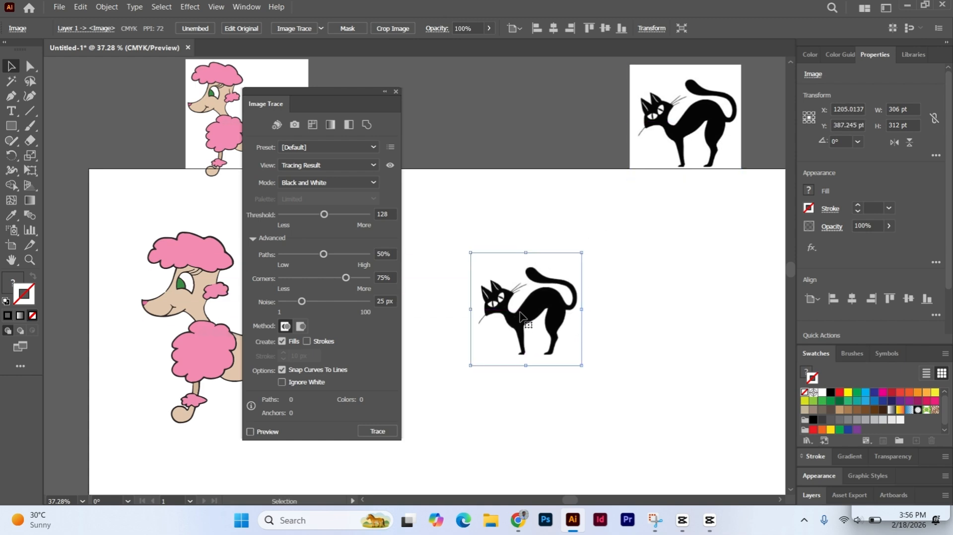
pyautogui.moveTo(582, 366); pyautogui.dragTo(624, 417)
pyautogui.moveTo(553, 300); pyautogui.dragTo(627, 297)
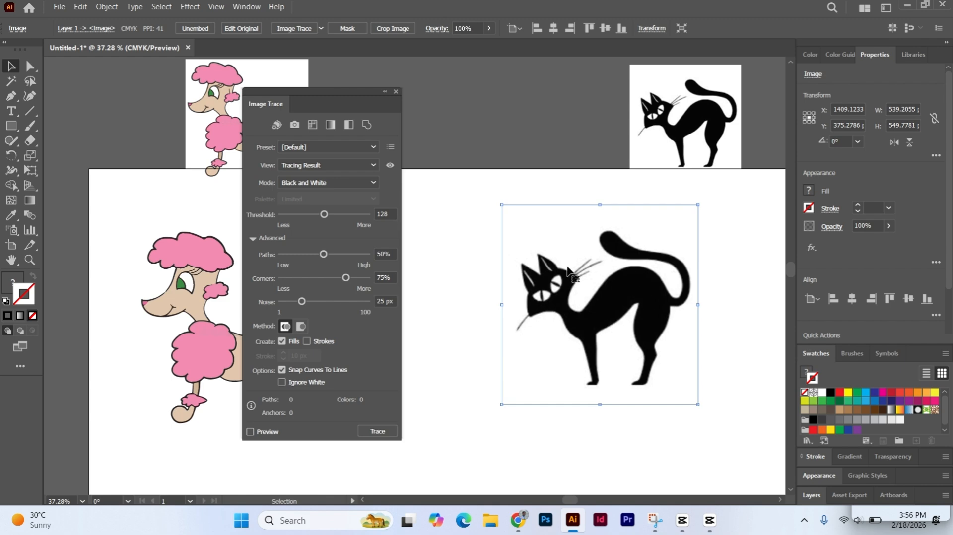
# - Trace the enlarged cat image in Black and White mode
pyautogui.click(336, 182)
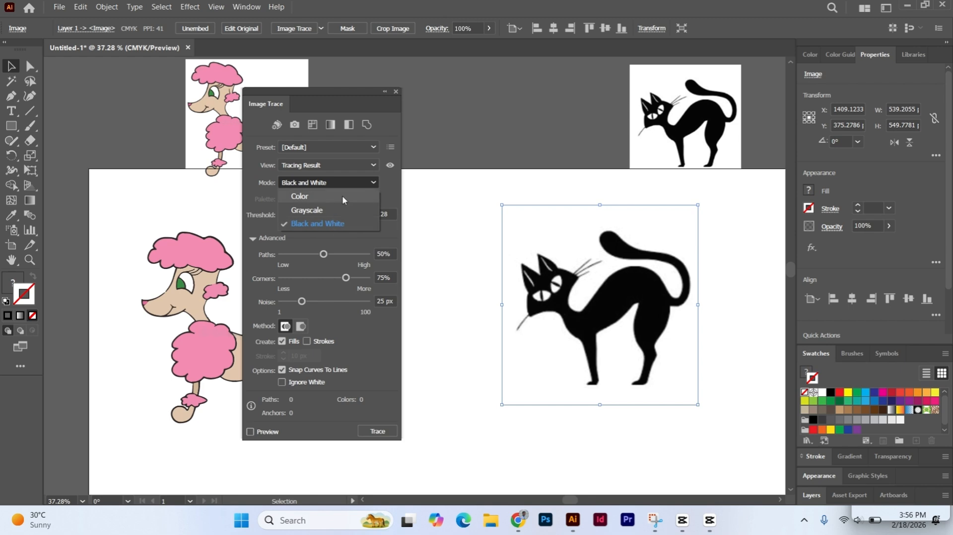
pyautogui.click(343, 180)
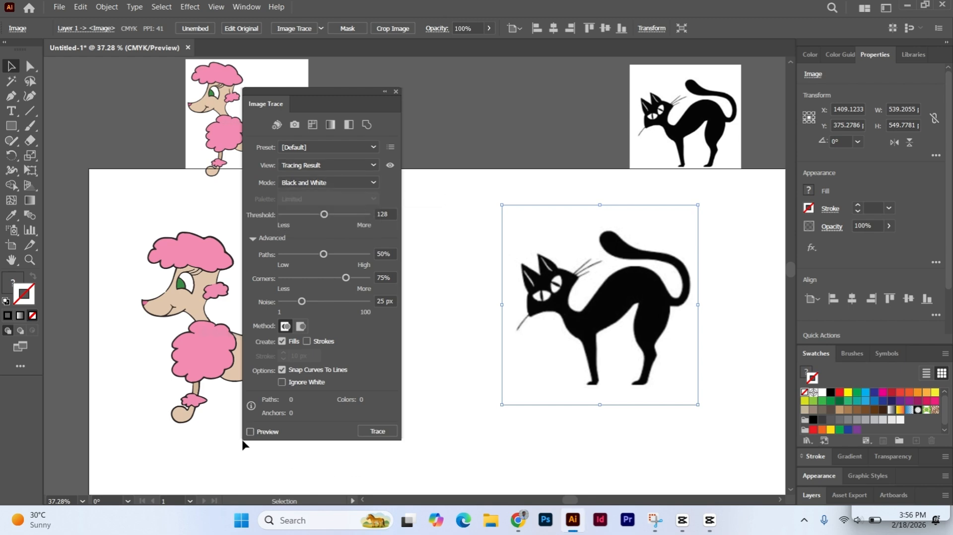
pyautogui.click(367, 435)
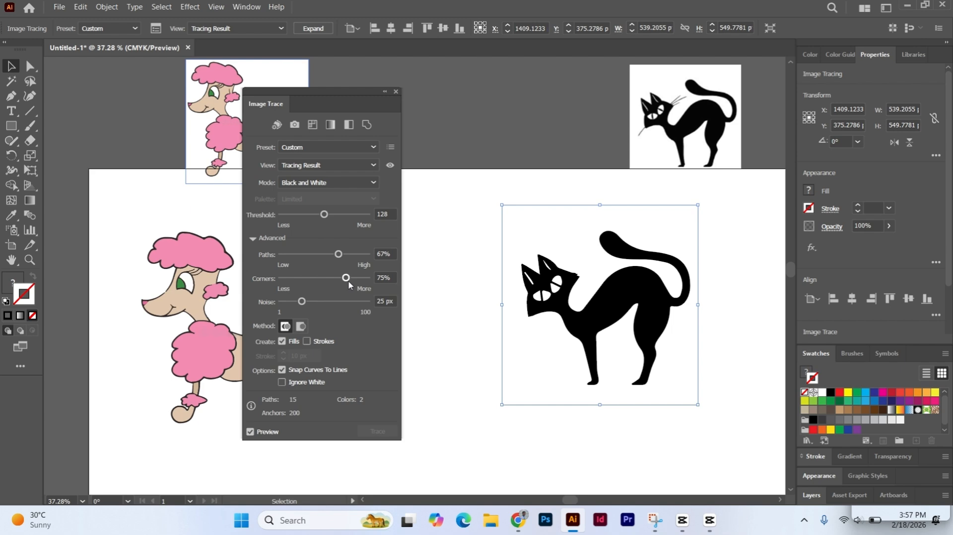
# - Set the cat tracing's Paths to 75%, Corners to 87% and Noise to 17 px
pyautogui.moveTo(347, 279); pyautogui.dragTo(352, 279)
pyautogui.moveTo(341, 258); pyautogui.dragTo(346, 255)
pyautogui.moveTo(302, 303)
pyautogui.mouseDown()
pyautogui.moveTo(318, 308)
pyautogui.moveTo(309, 306)
pyautogui.mouseUp()
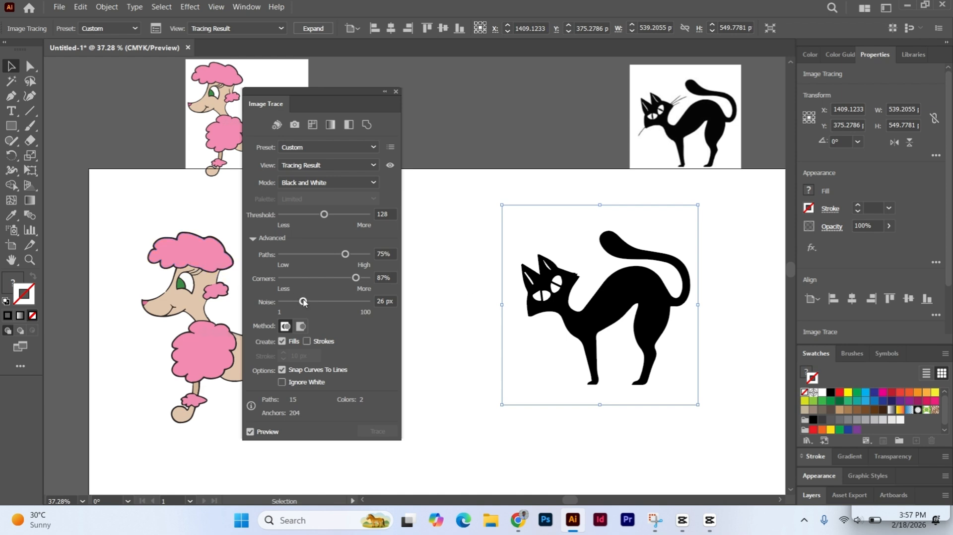
pyautogui.moveTo(303, 303); pyautogui.dragTo(297, 304)
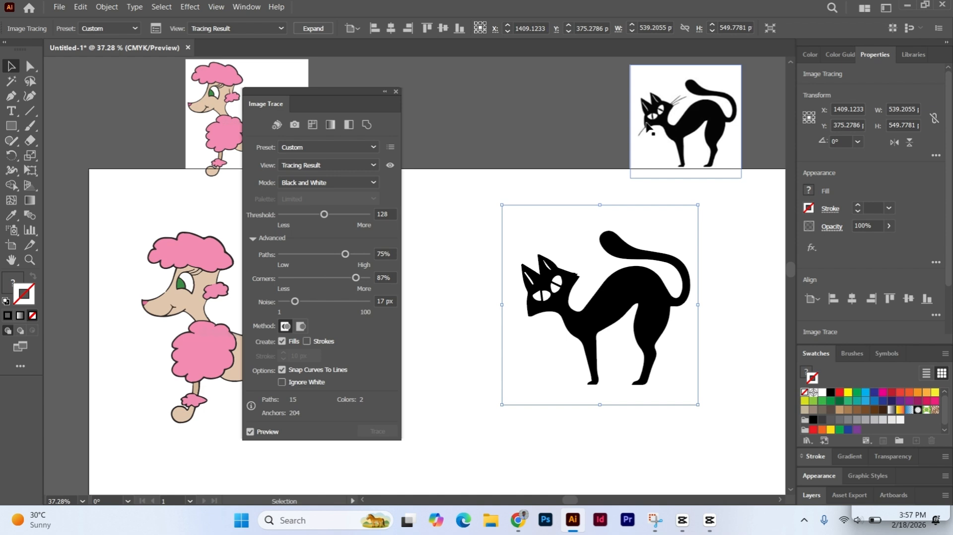
# - Try drawing a curved whisker about 89 × 54 pt above the cat's head with the Pen tool, and remove it
pyautogui.click(11, 95)
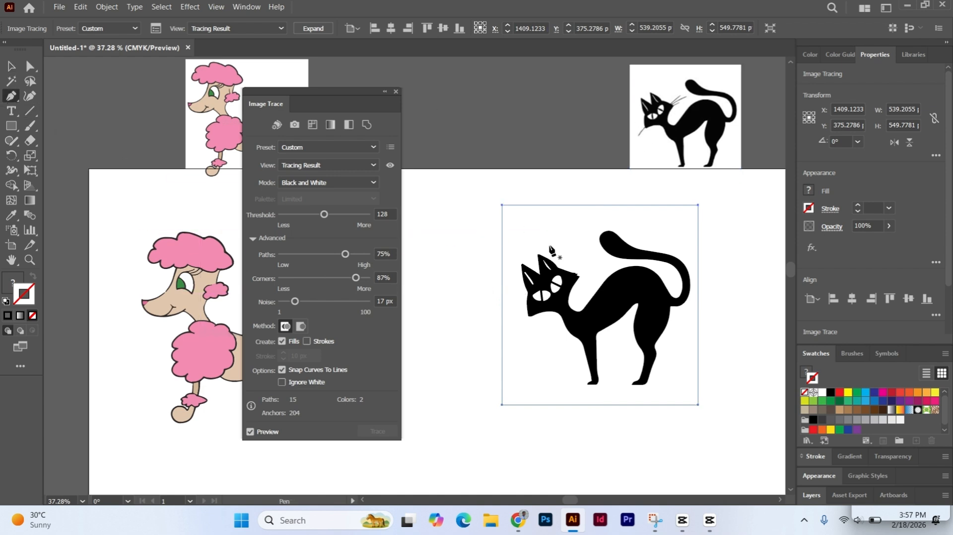
pyautogui.click(549, 245)
pyautogui.moveTo(581, 225); pyautogui.dragTo(602, 230)
pyautogui.click(14, 68)
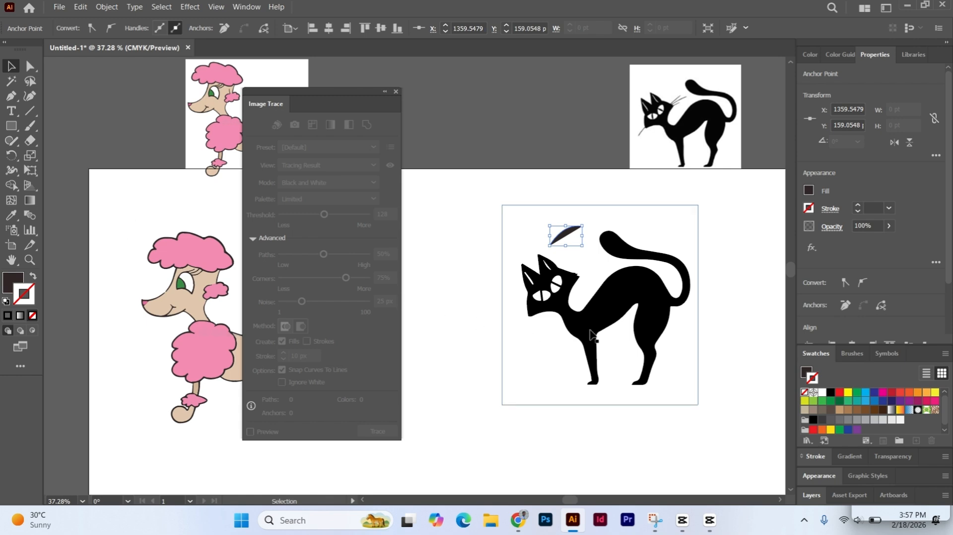
pyautogui.click(608, 324)
pyautogui.click(571, 235)
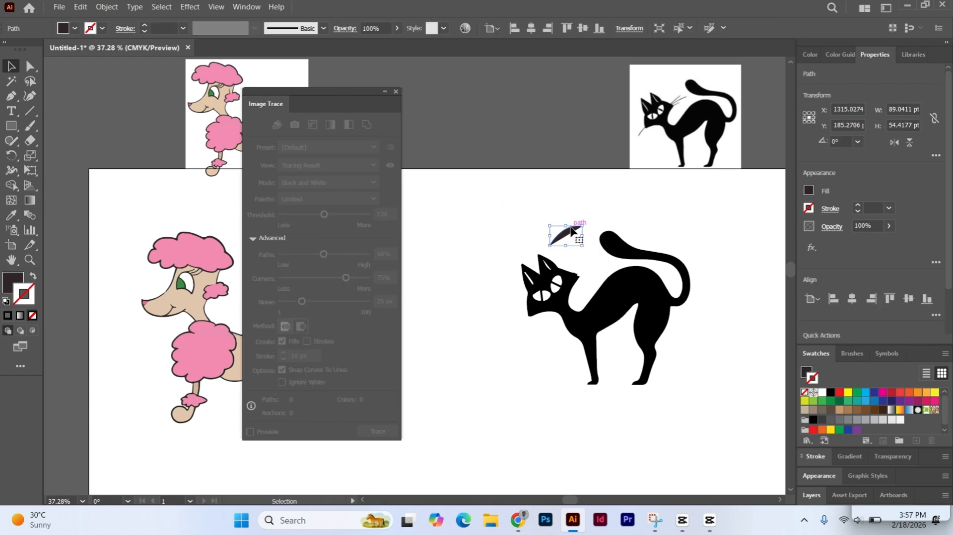
# - Expand the cat tracing, move it slightly left and up, and ungroup it into separate shapes
pyautogui.click(590, 301)
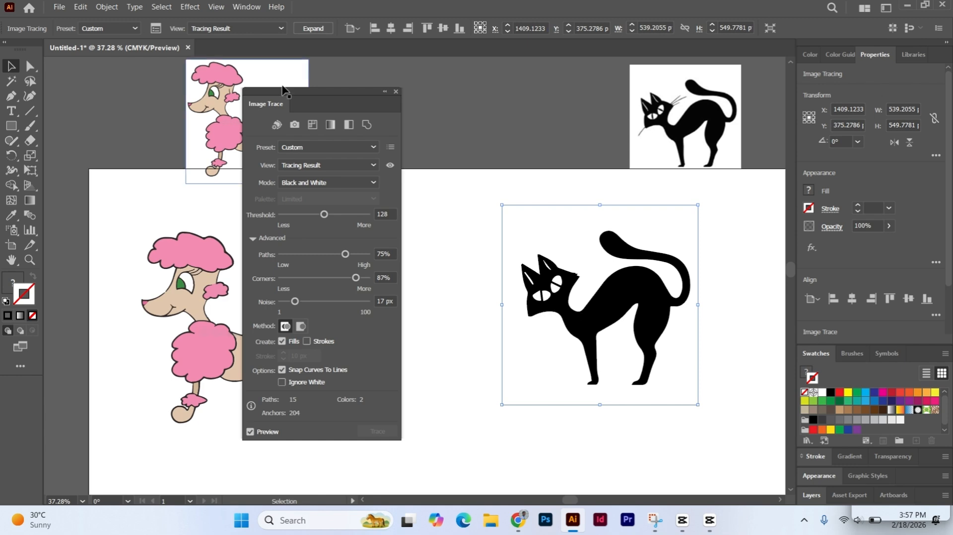
pyautogui.click(315, 29)
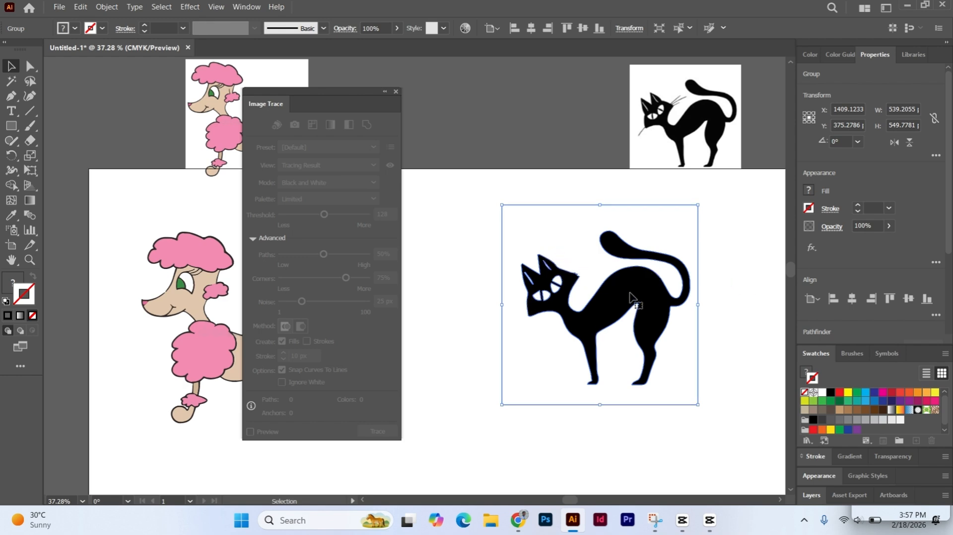
pyautogui.moveTo(629, 297); pyautogui.dragTo(601, 285)
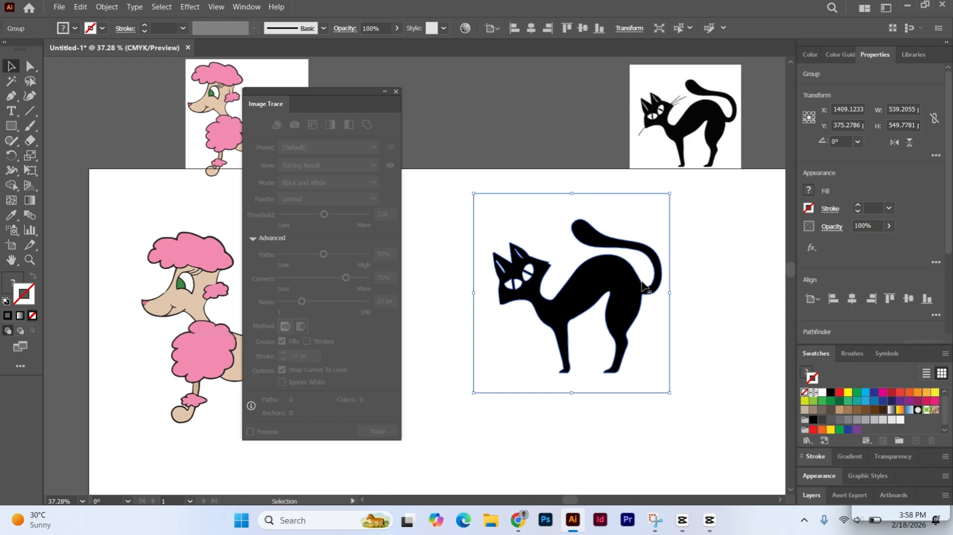
pyautogui.rightClick(593, 275)
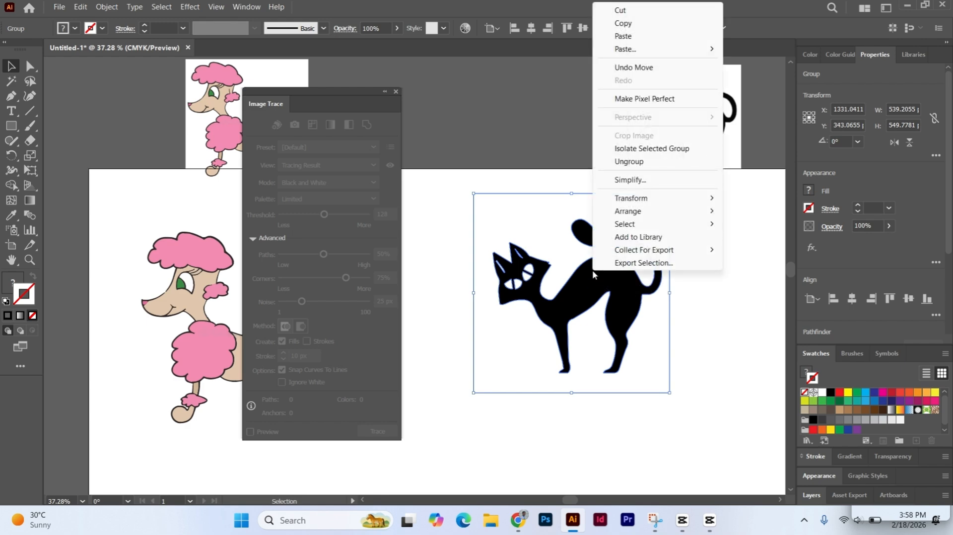
pyautogui.click(640, 163)
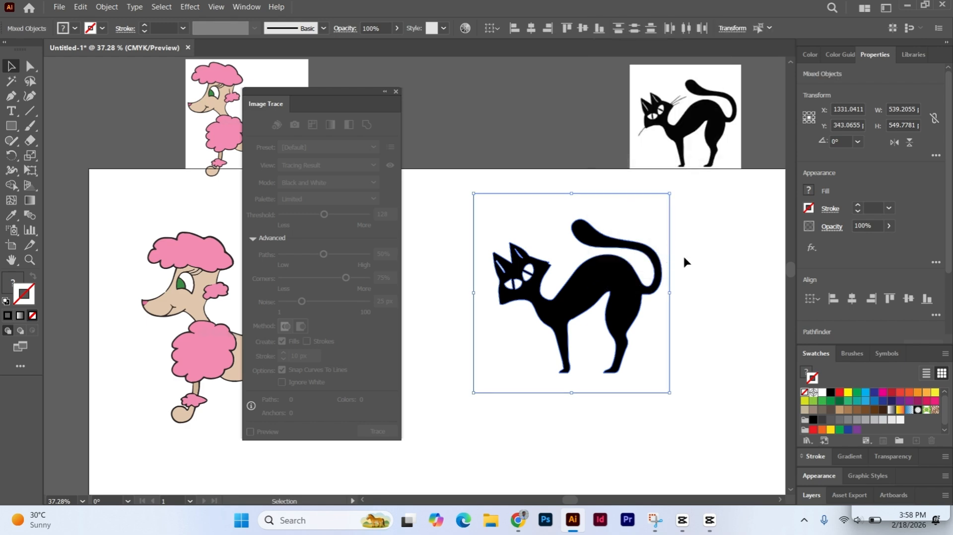
# - Delete the white background shape surrounding the vector cat
pyautogui.click(683, 255)
pyautogui.click(641, 273)
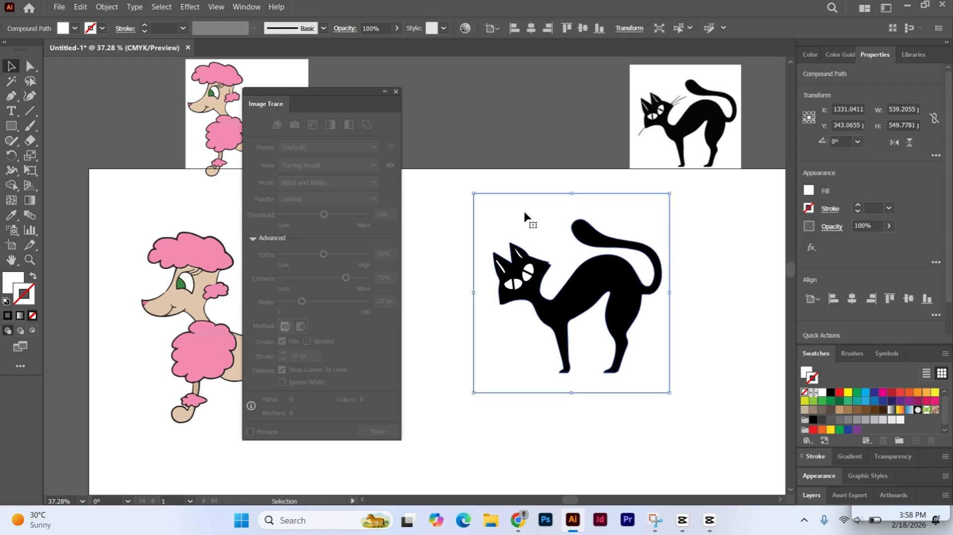
pyautogui.click(524, 211)
# - Select the cat's eye and black body to examine the separate shapes, with the Image Trace settings moved off the cat
pyautogui.click(527, 268)
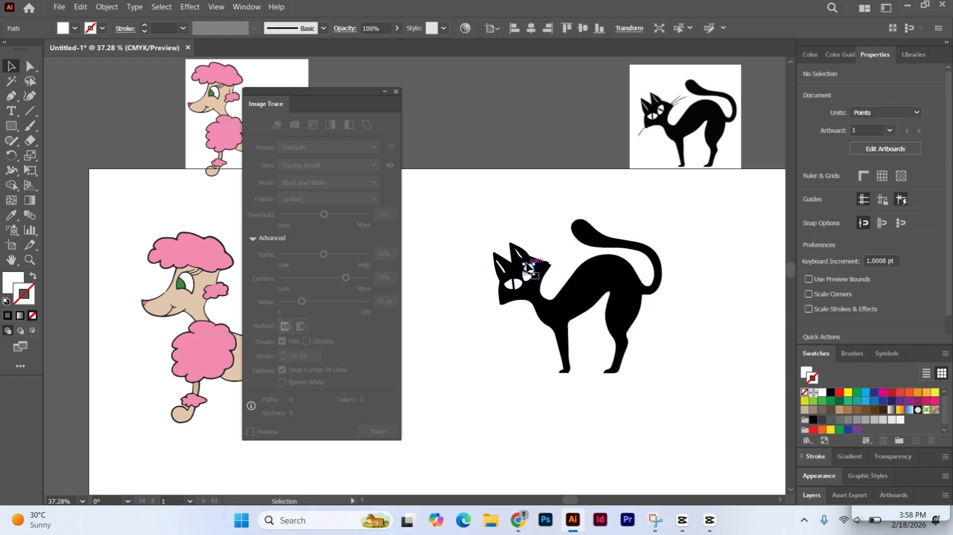
pyautogui.click(516, 274)
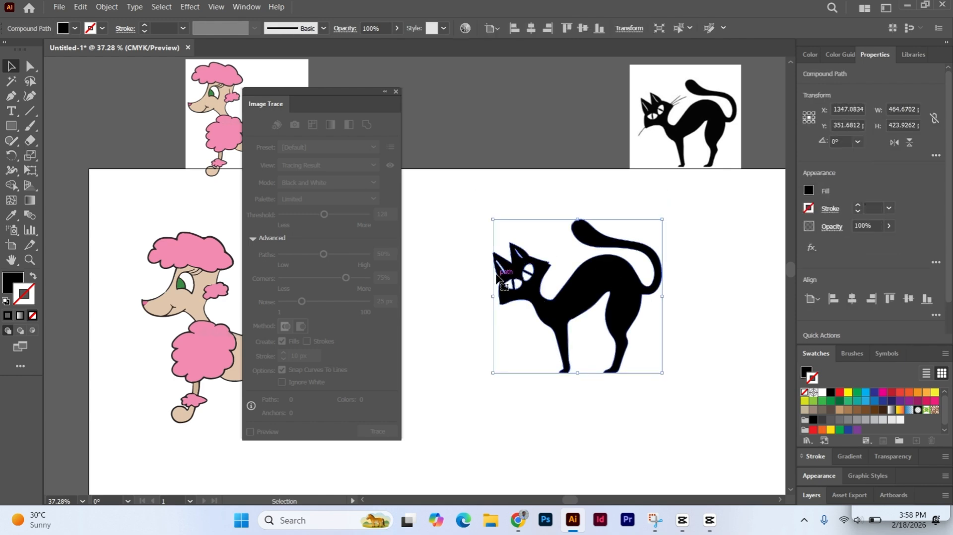
pyautogui.click(600, 304)
pyautogui.click(604, 283)
pyautogui.moveTo(287, 90); pyautogui.dragTo(363, 95)
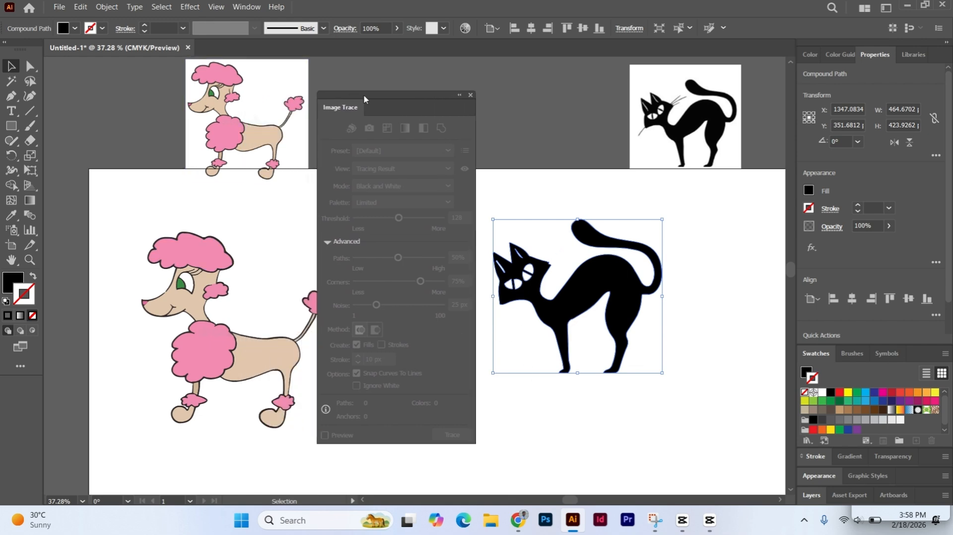